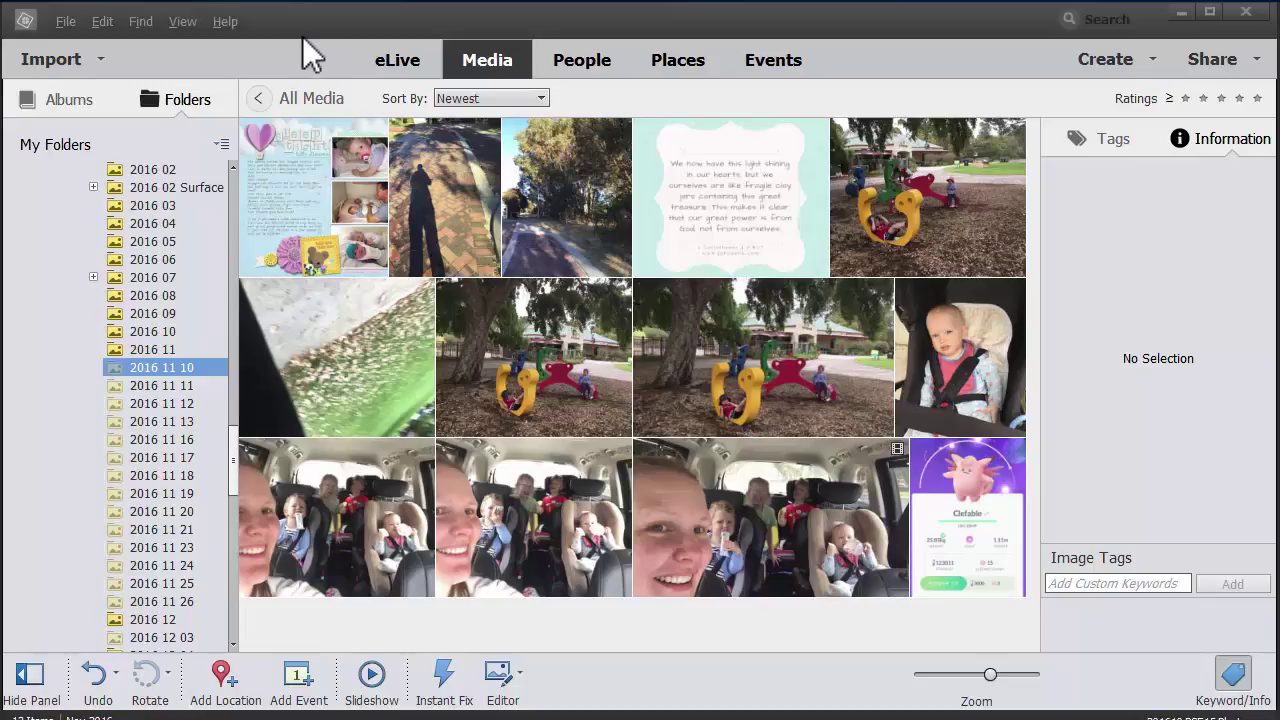
# Step: Look at the Albums list and the blurry green photo's details, then return to Folders
pyautogui.click(66, 101)
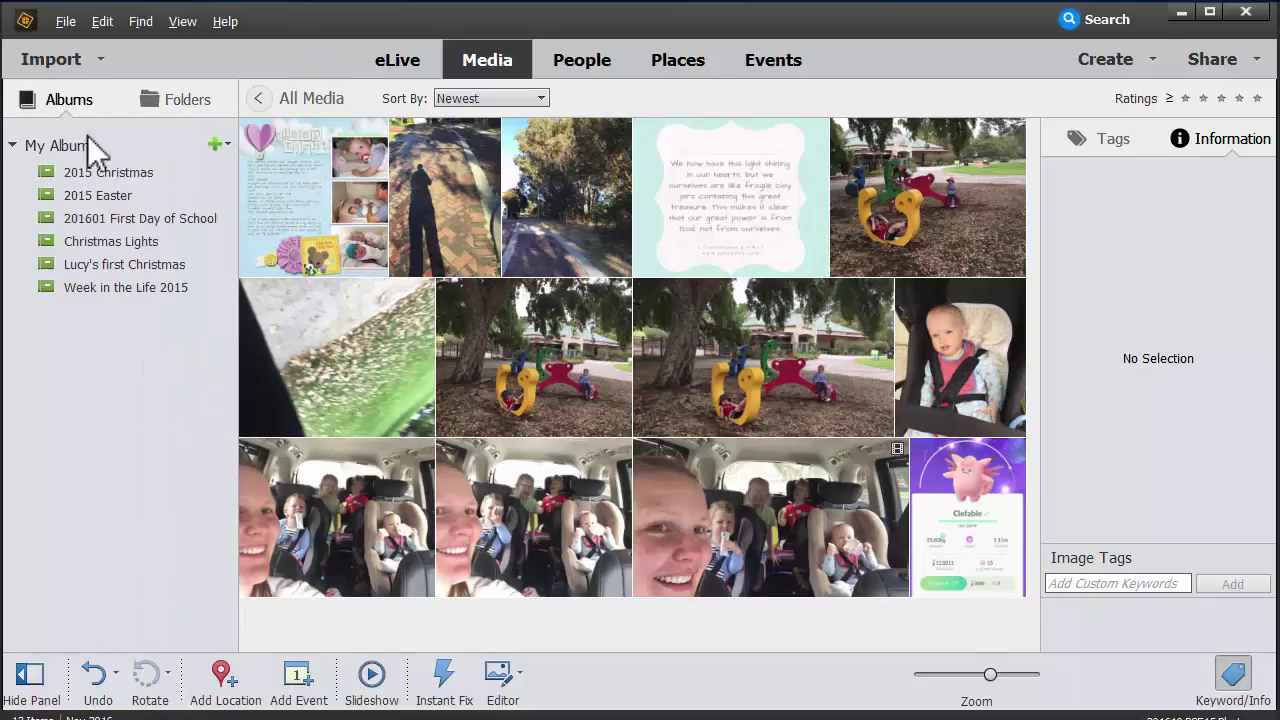
pyautogui.click(343, 365)
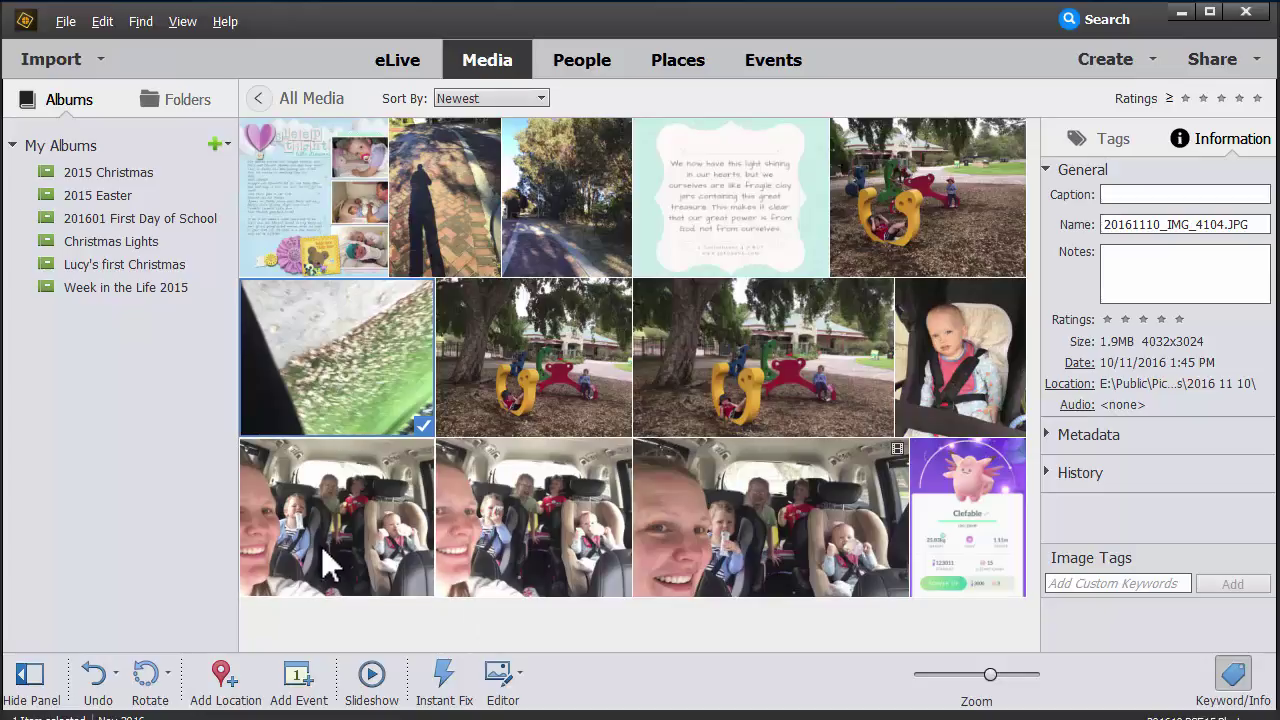
pyautogui.click(174, 102)
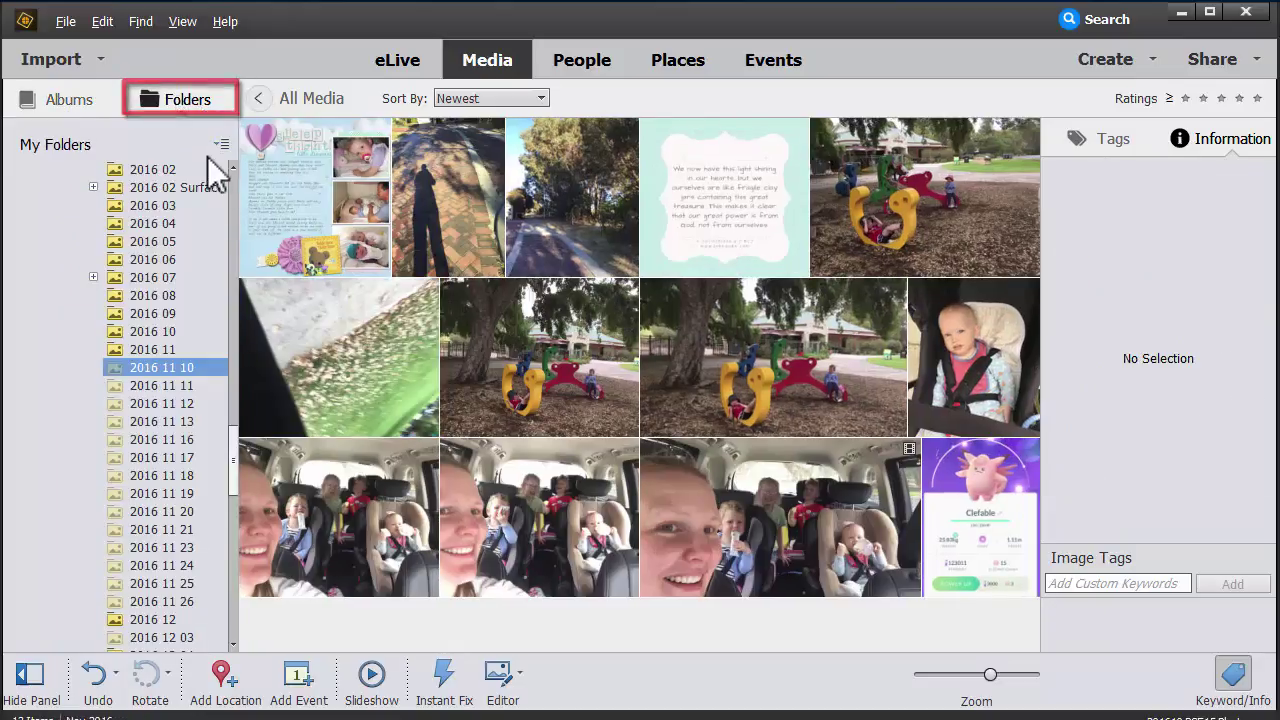
# Step: Switch My Folders to View as Tree and scroll the folder tree back up
pyautogui.click(221, 147)
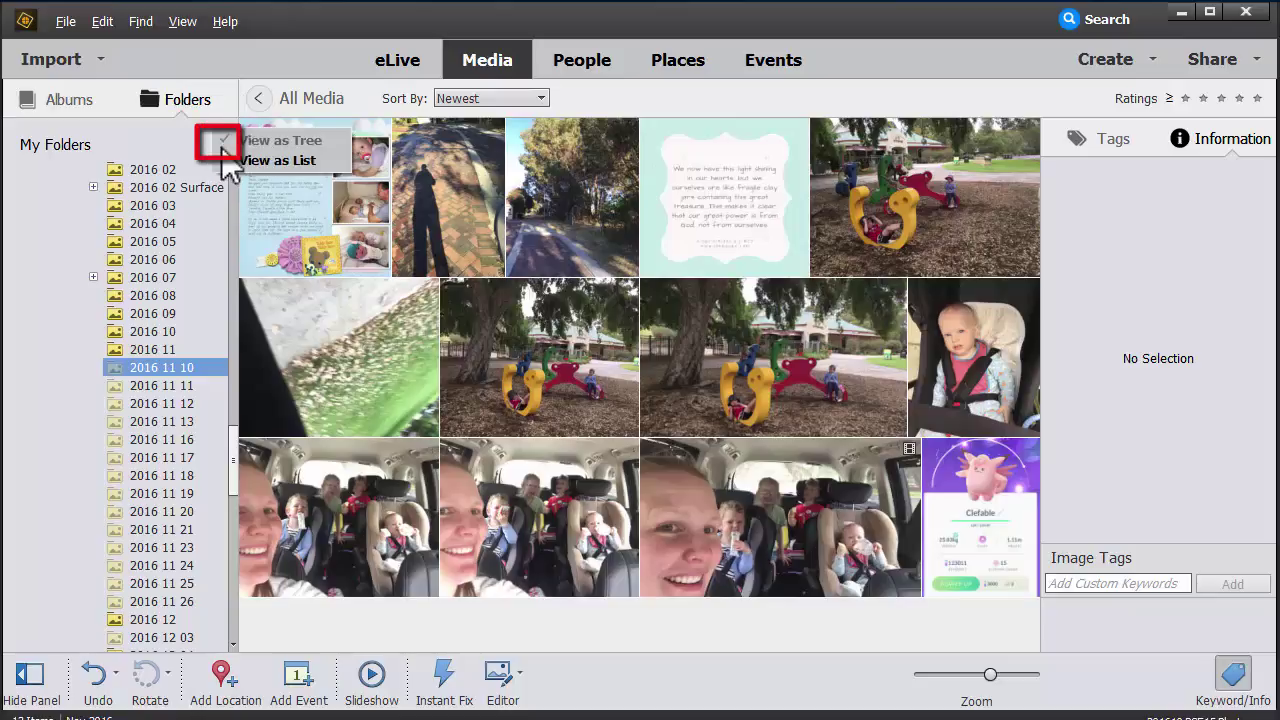
pyautogui.click(229, 140)
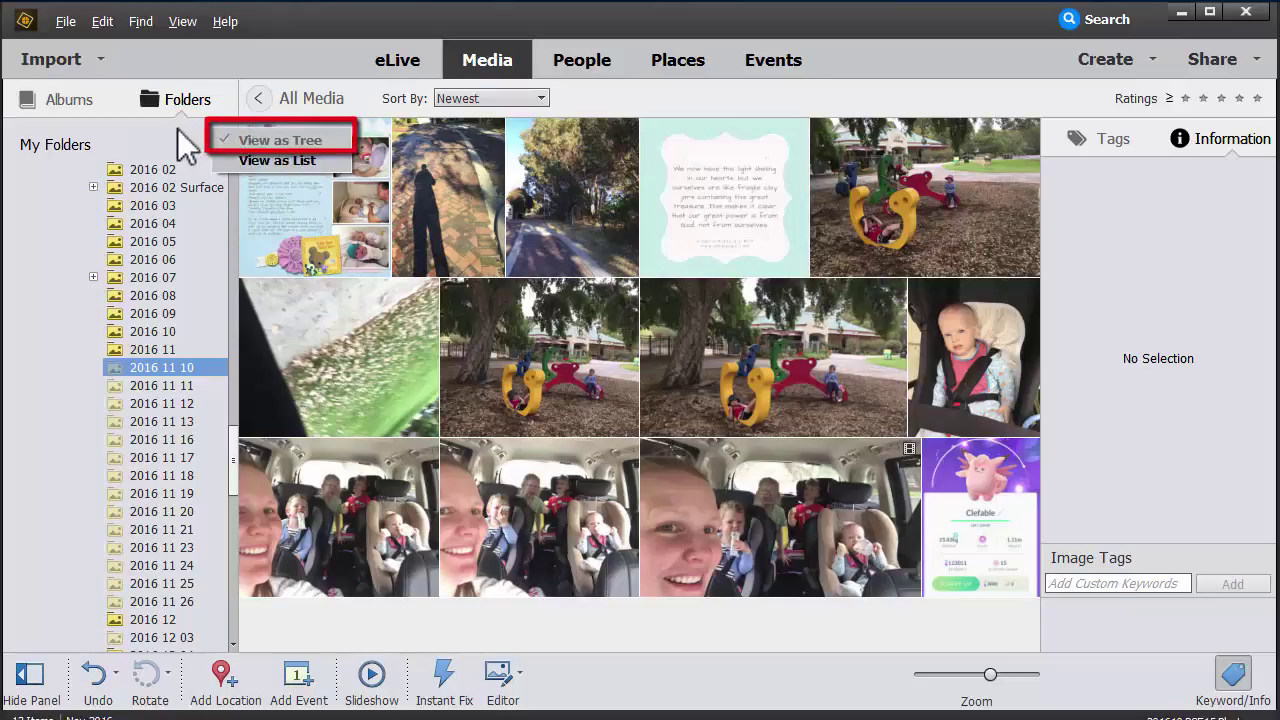
pyautogui.moveTo(232, 472); pyautogui.dragTo(225, 204)
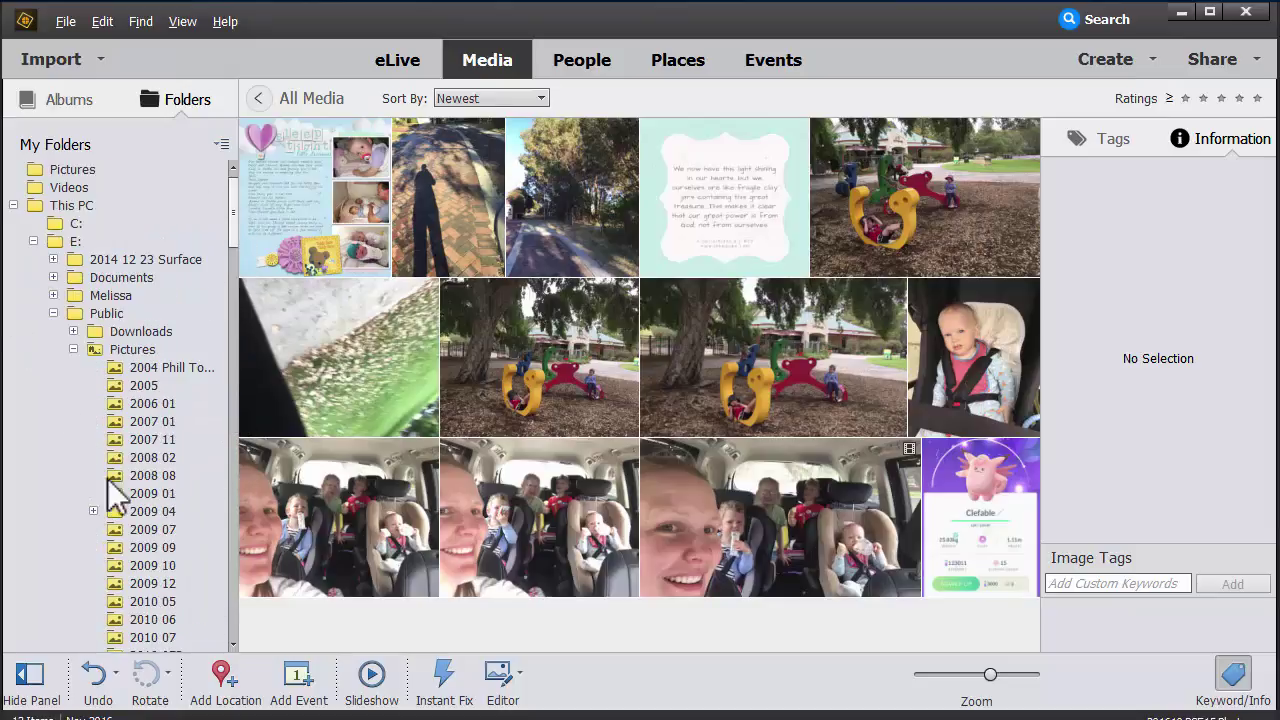
pyautogui.scroll(-2, 240, 250)
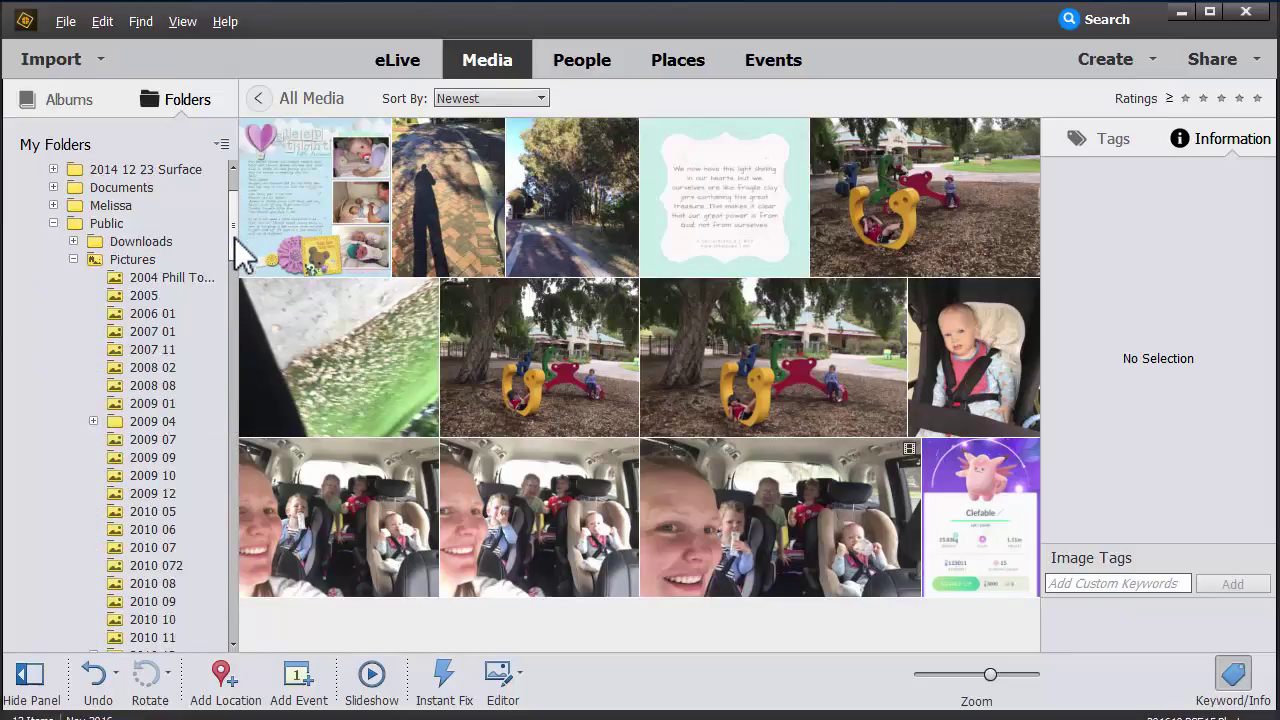
pyautogui.scroll(2, 194, 243)
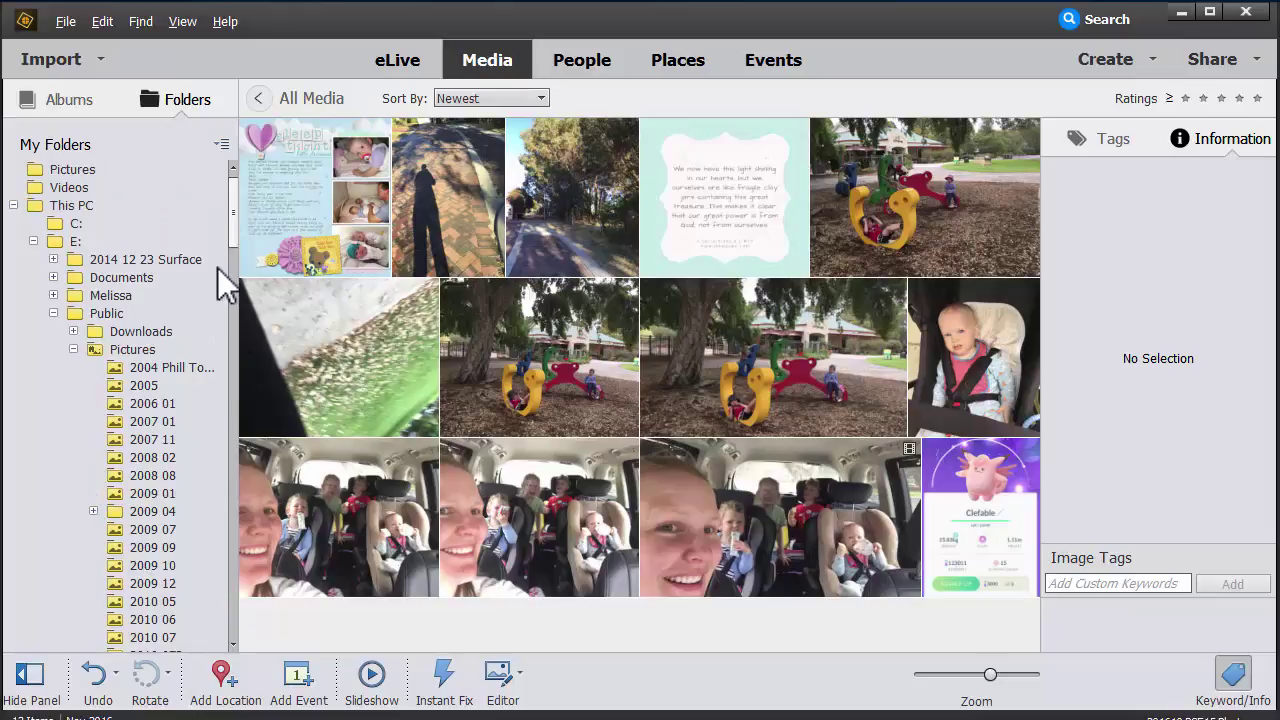
pyautogui.click(563, 396)
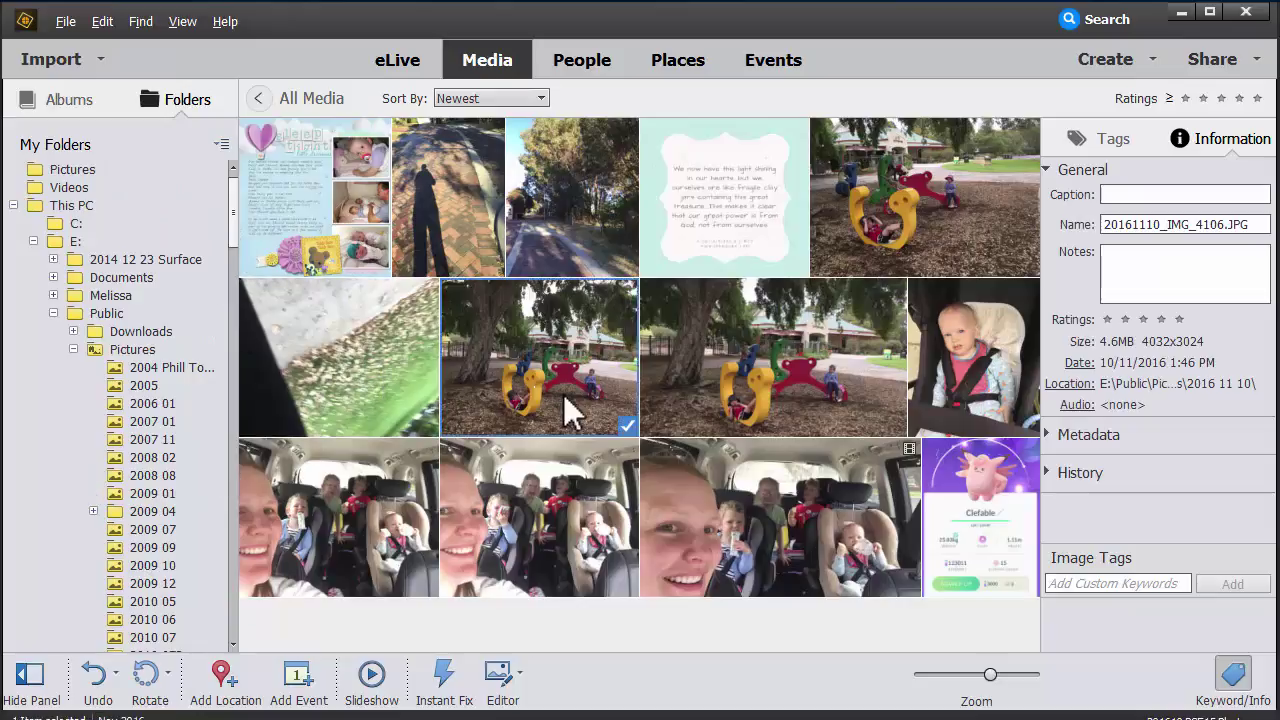
pyautogui.click(745, 405)
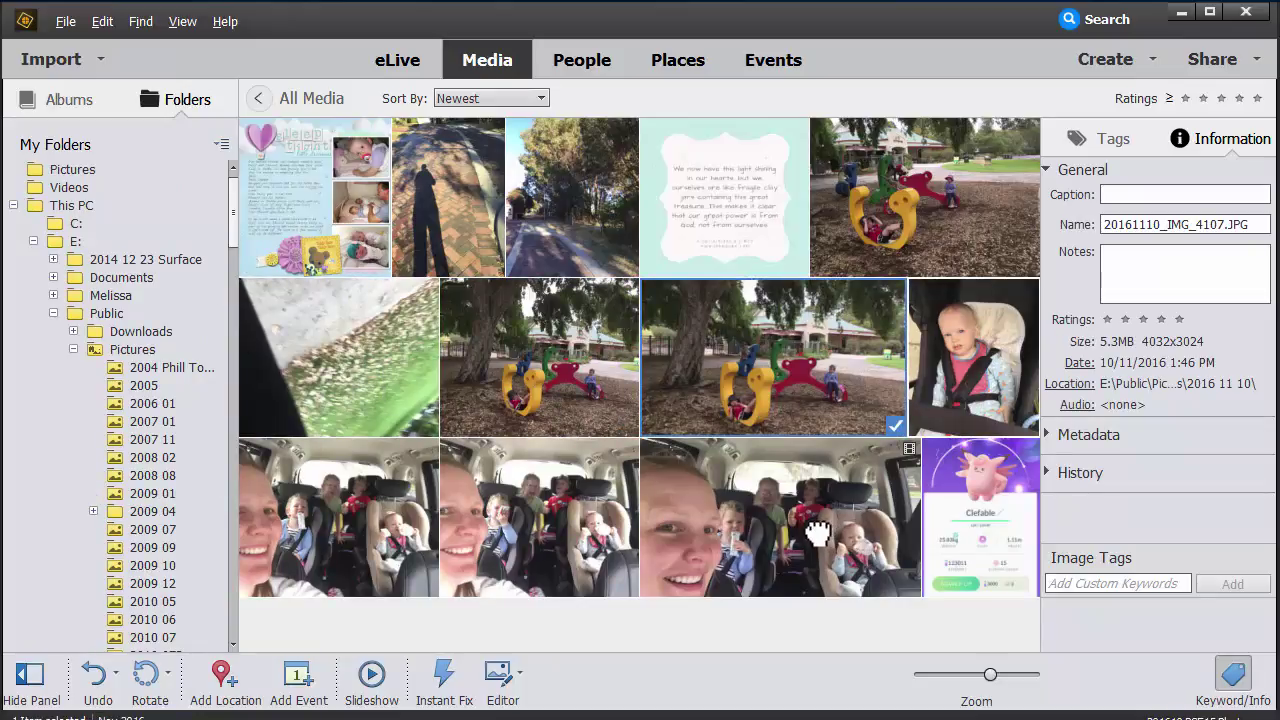
pyautogui.press('Right')
pyautogui.click(470, 525)
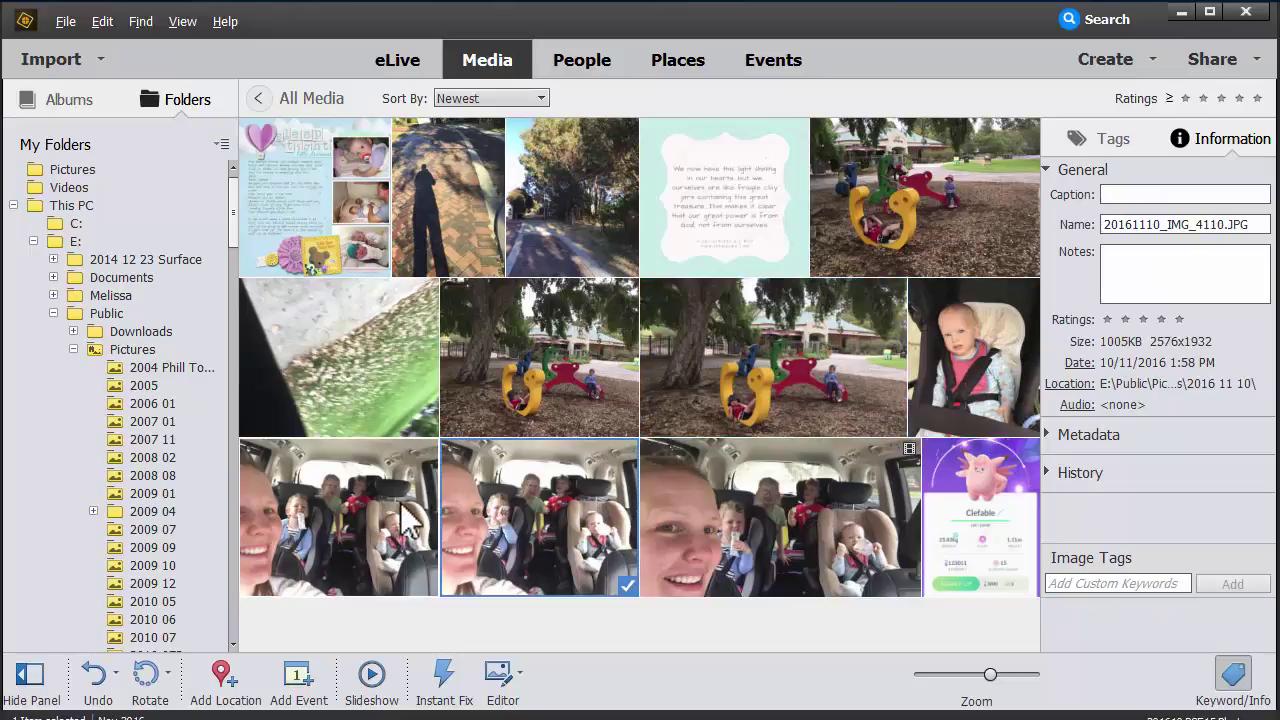
pyautogui.click(414, 522)
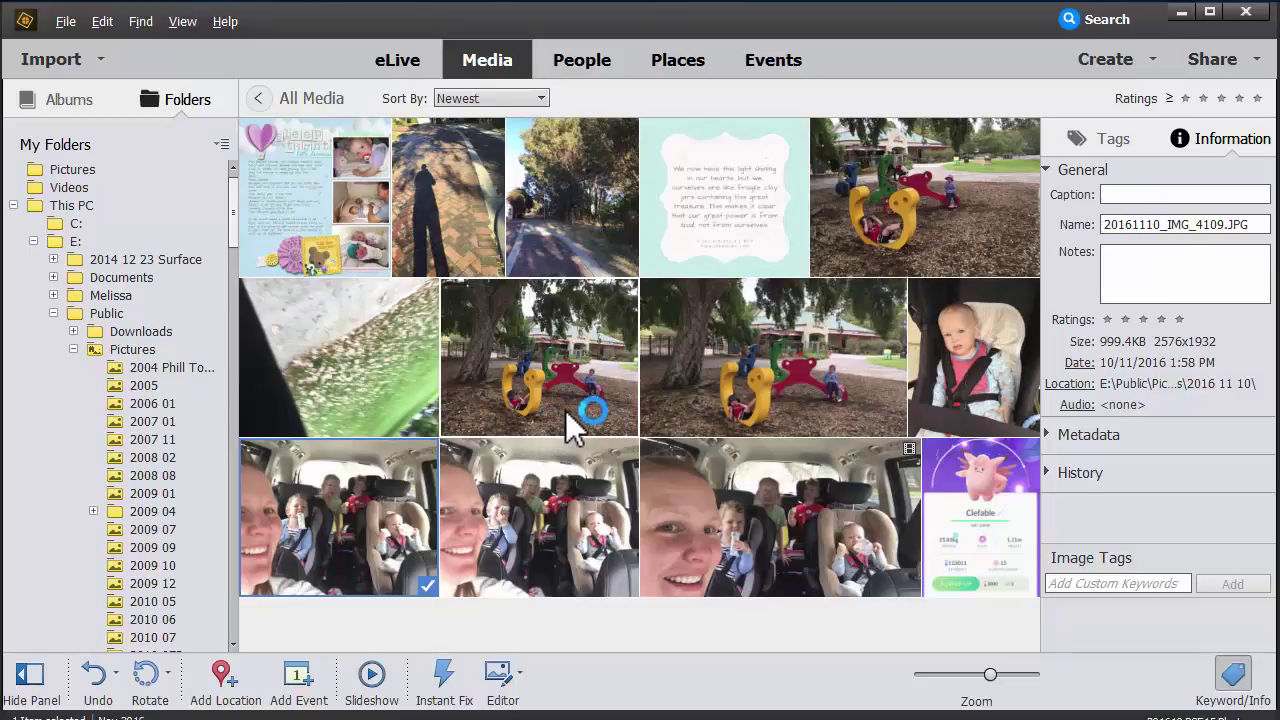
# Step: Open the left car photo on its own, then return to the grid and scroll the folders
pyautogui.doubleClick(340, 535)
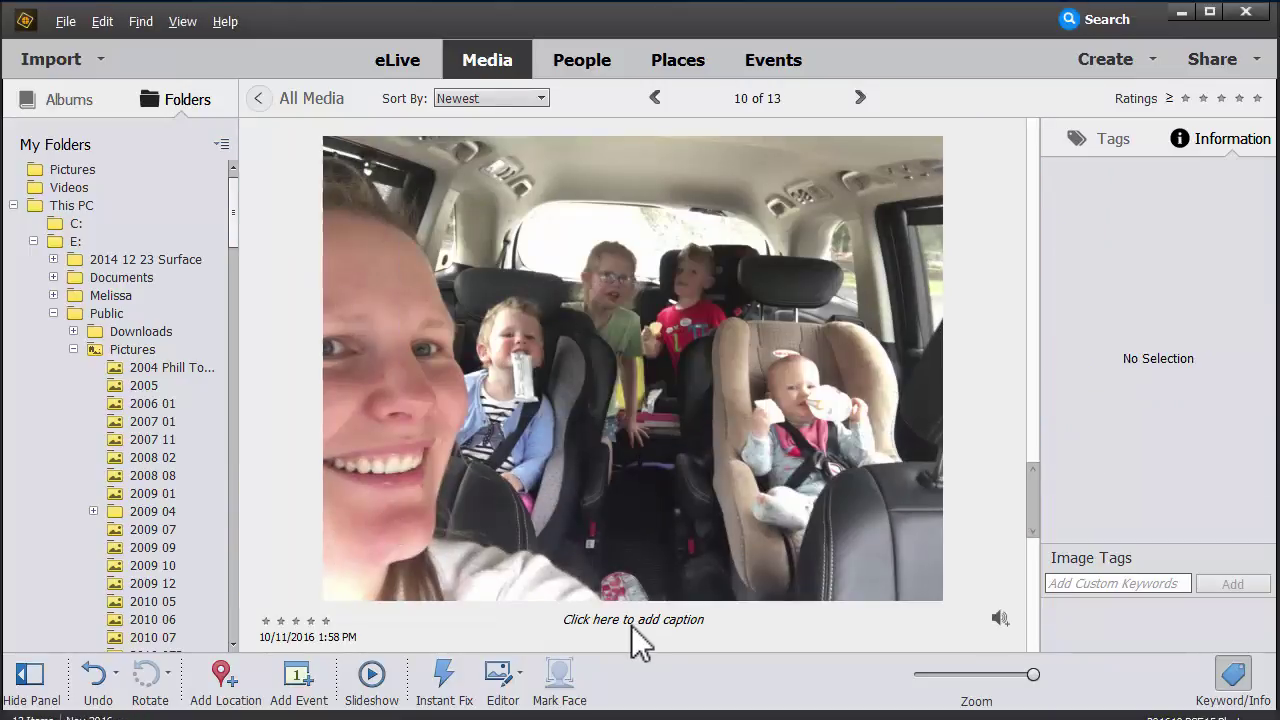
pyautogui.click(258, 104)
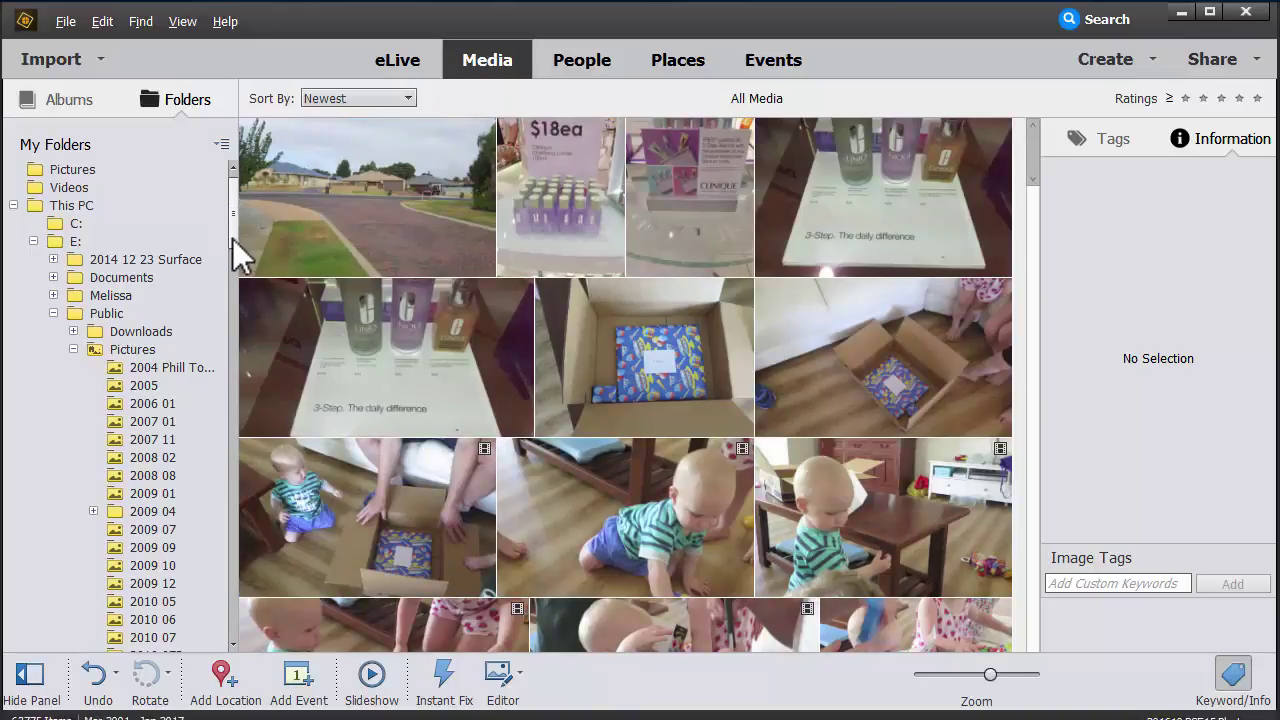
pyautogui.scroll(-7, 231, 272)
pyautogui.scroll(-15, 226, 302)
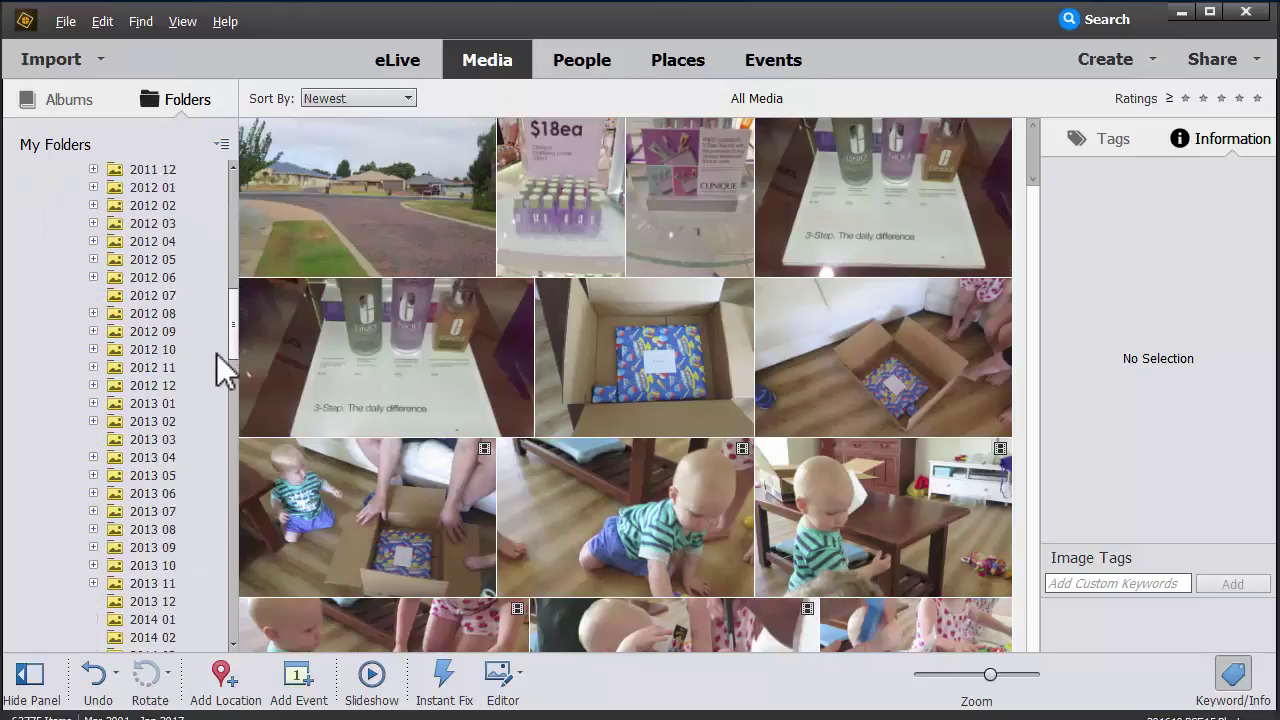
# Step: Browse folders 2016 11 13, 17 and 18, then open a 2016 11 13 car-seat photo
pyautogui.click(162, 388)
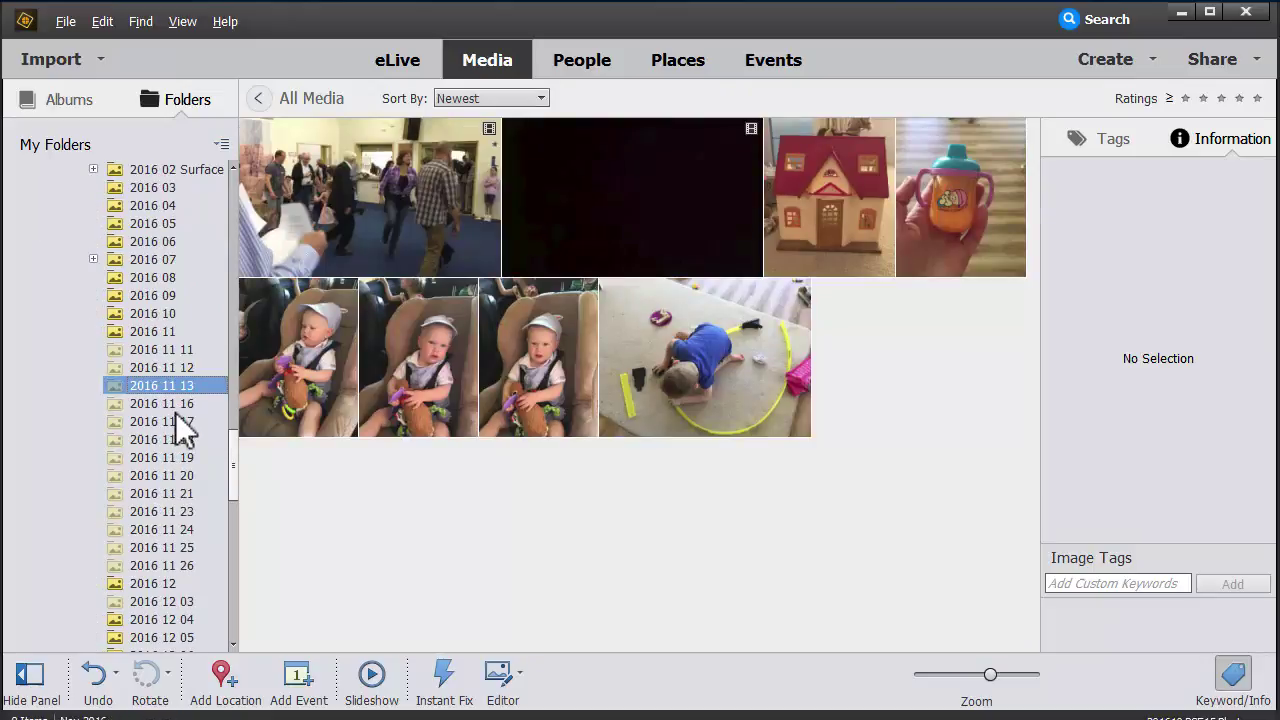
pyautogui.click(114, 425)
pyautogui.click(129, 441)
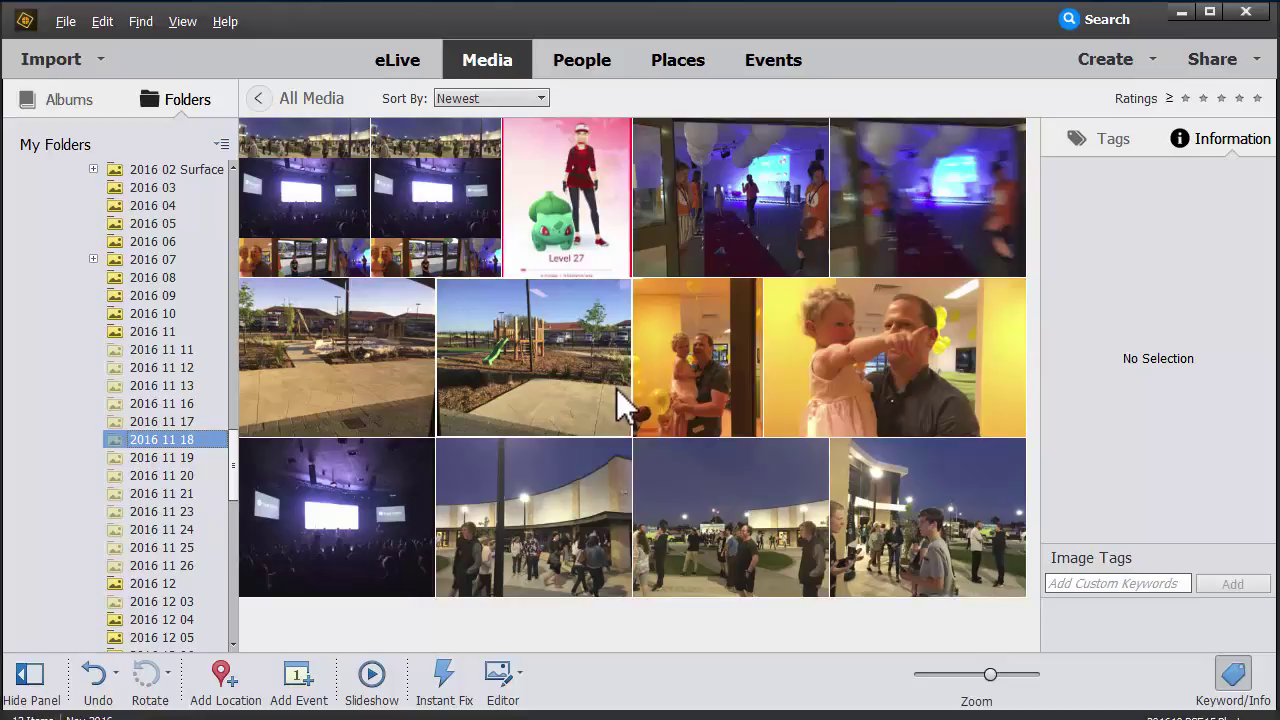
pyautogui.doubleClick(617, 387)
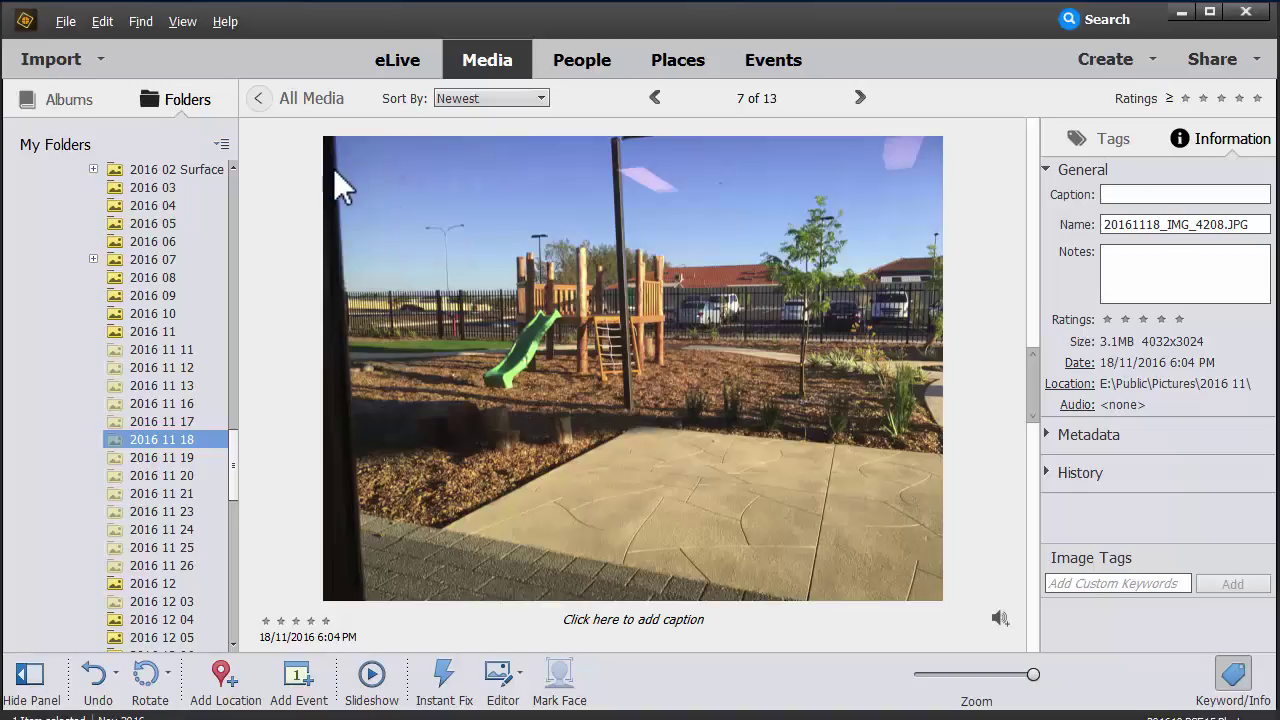
pyautogui.press('Escape')
pyautogui.press('Escape')
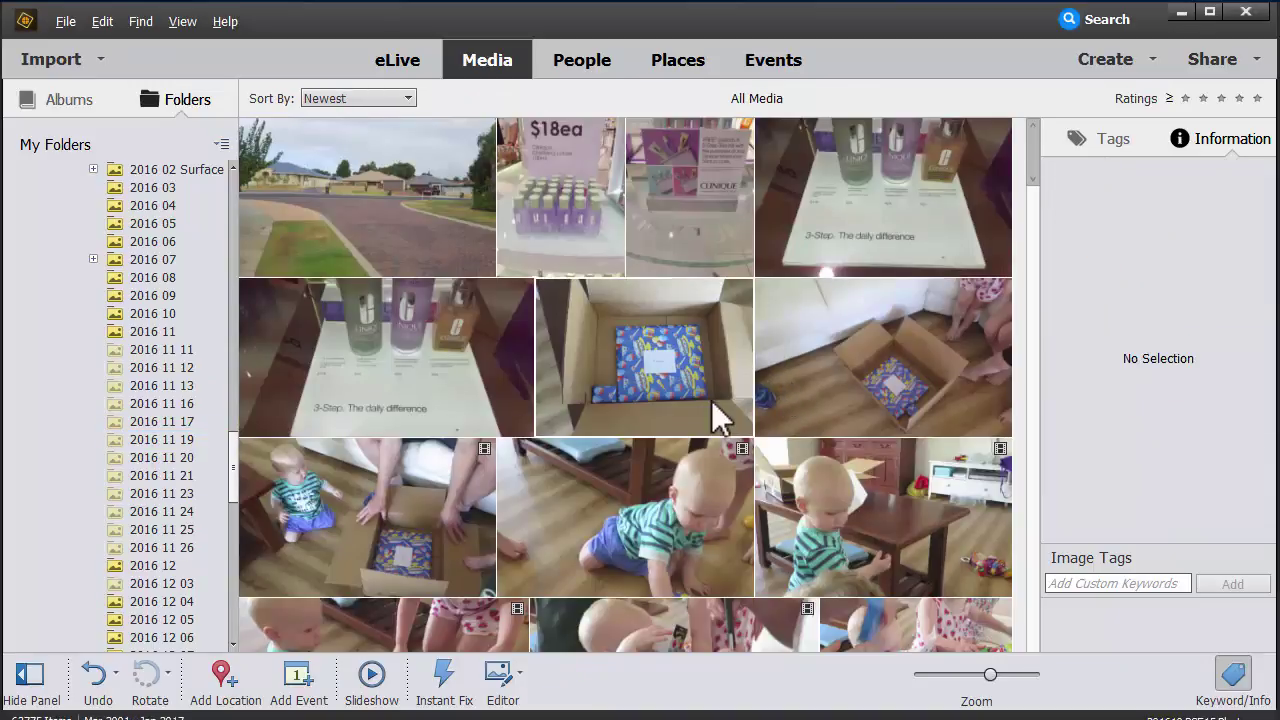
pyautogui.click(162, 386)
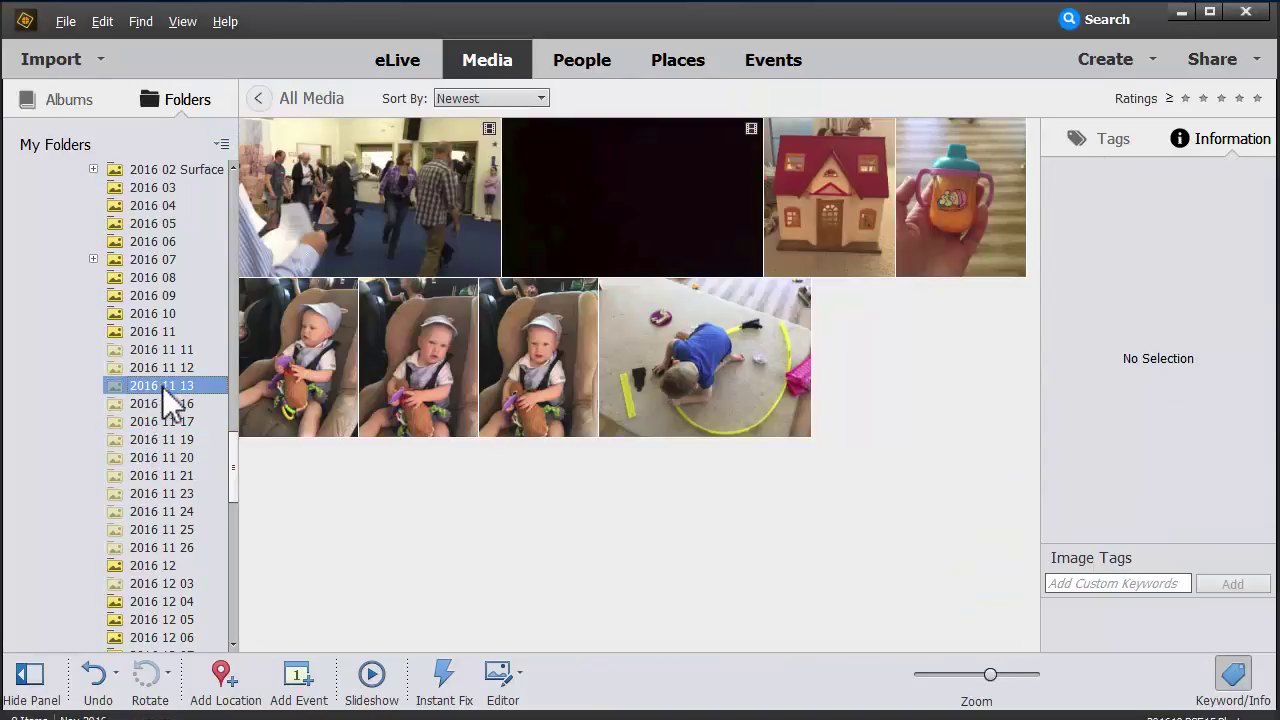
pyautogui.doubleClick(552, 380)
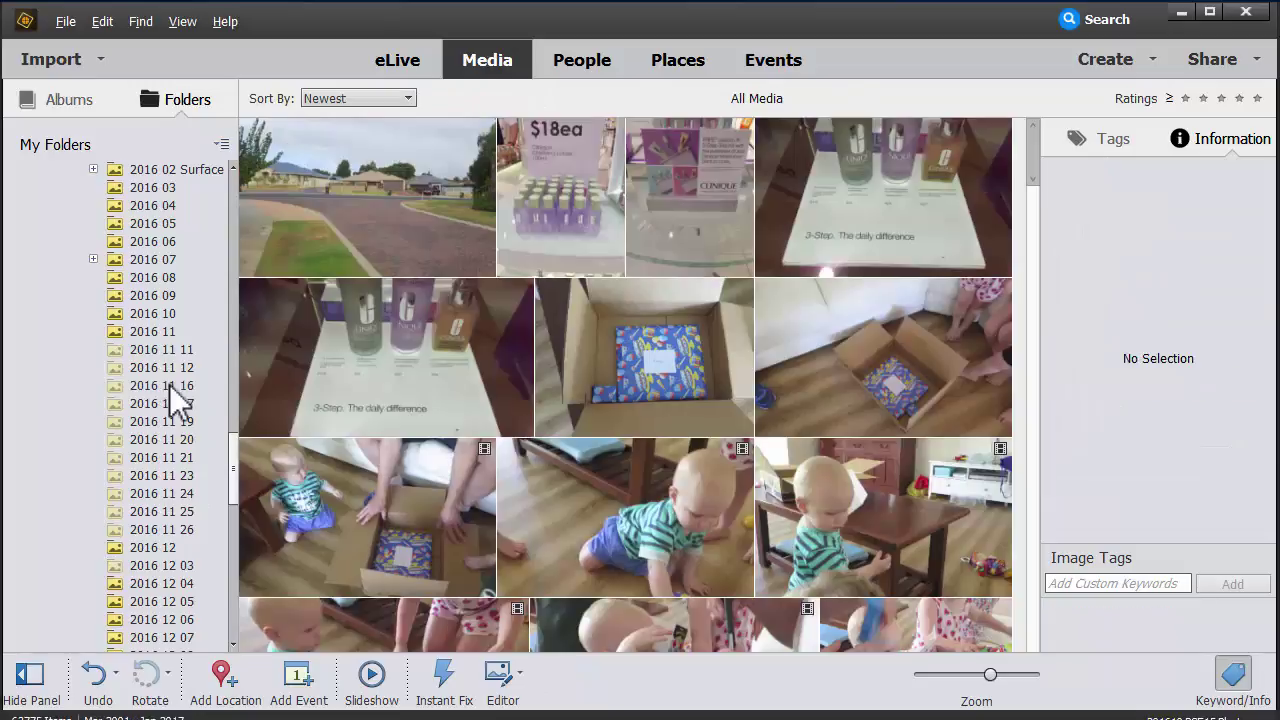
# Step: Open the tree photo in 2016 11 12 and IMG_4118 in 2016 11 11 so their files reconnect
pyautogui.click(165, 366)
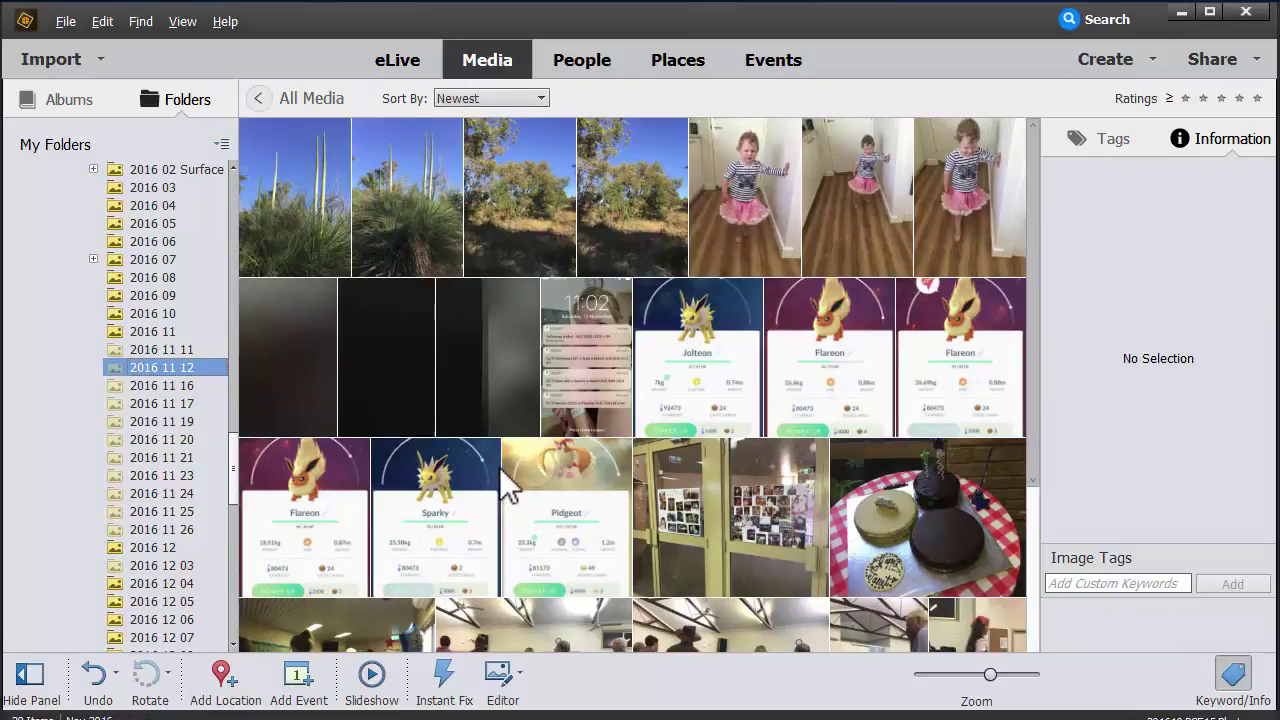
pyautogui.click(496, 420)
pyautogui.doubleClick(500, 200)
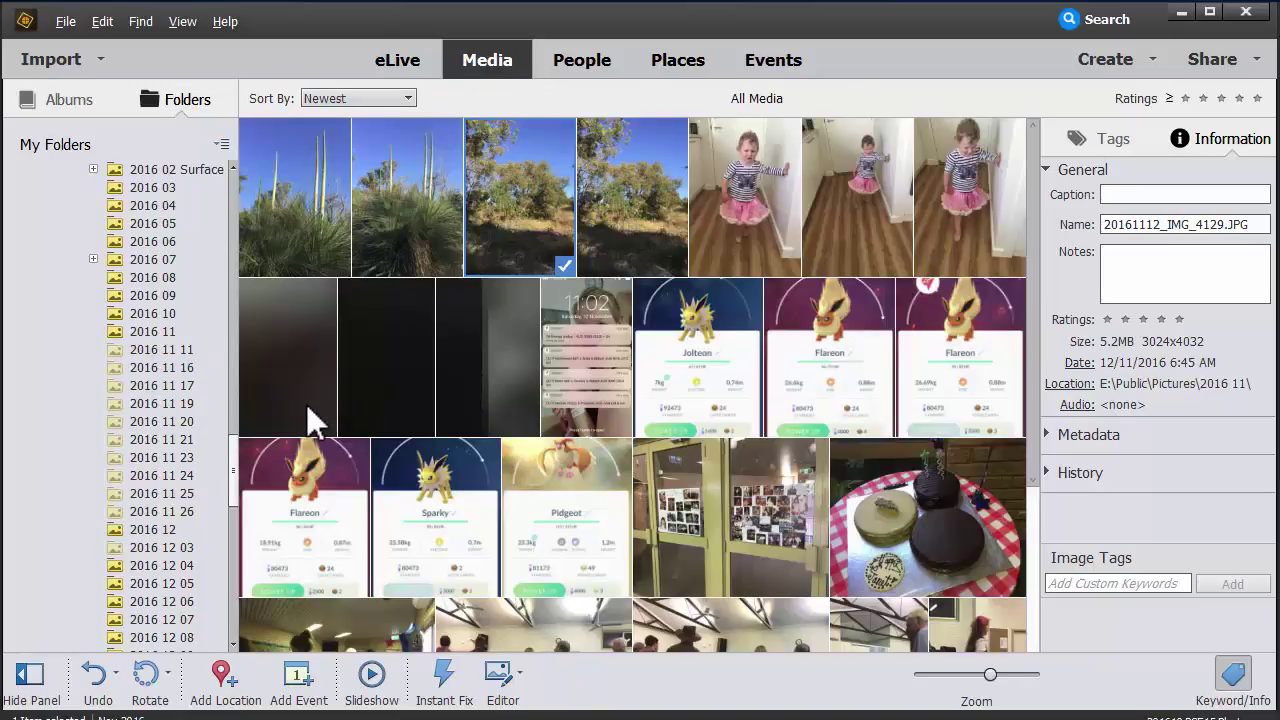
pyautogui.click(165, 350)
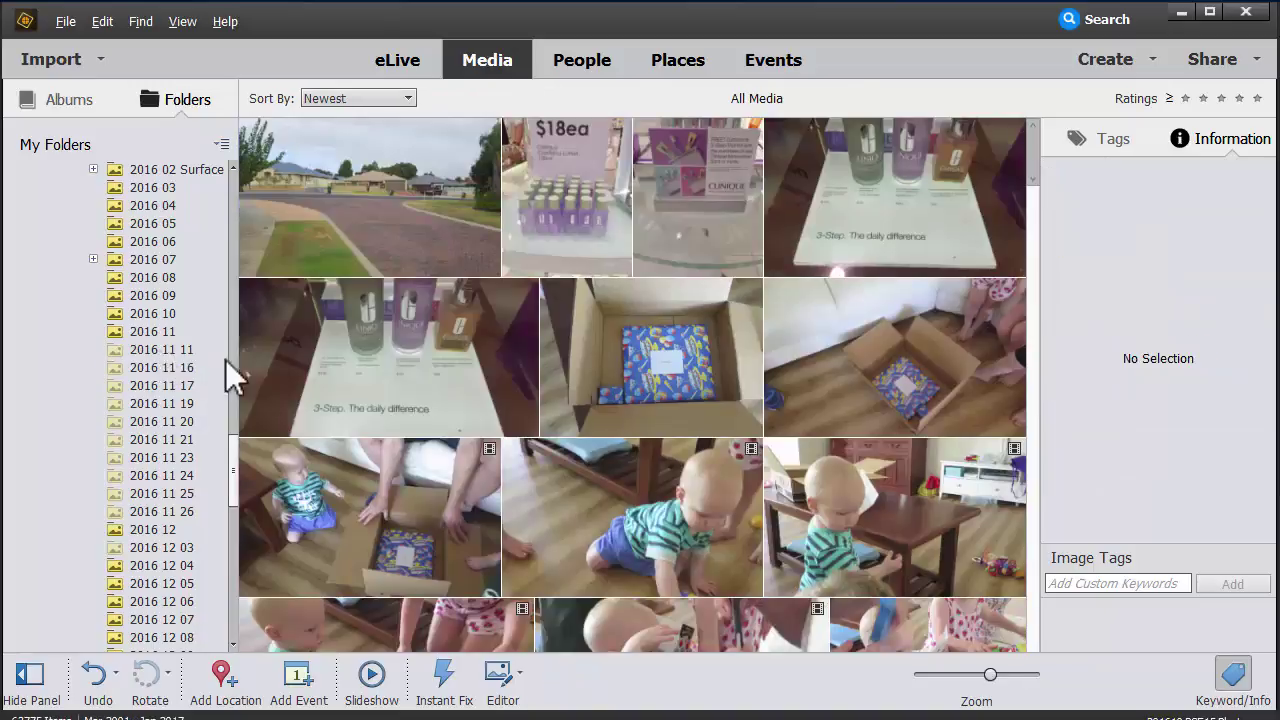
pyautogui.click(414, 213)
pyautogui.doubleClick(414, 213)
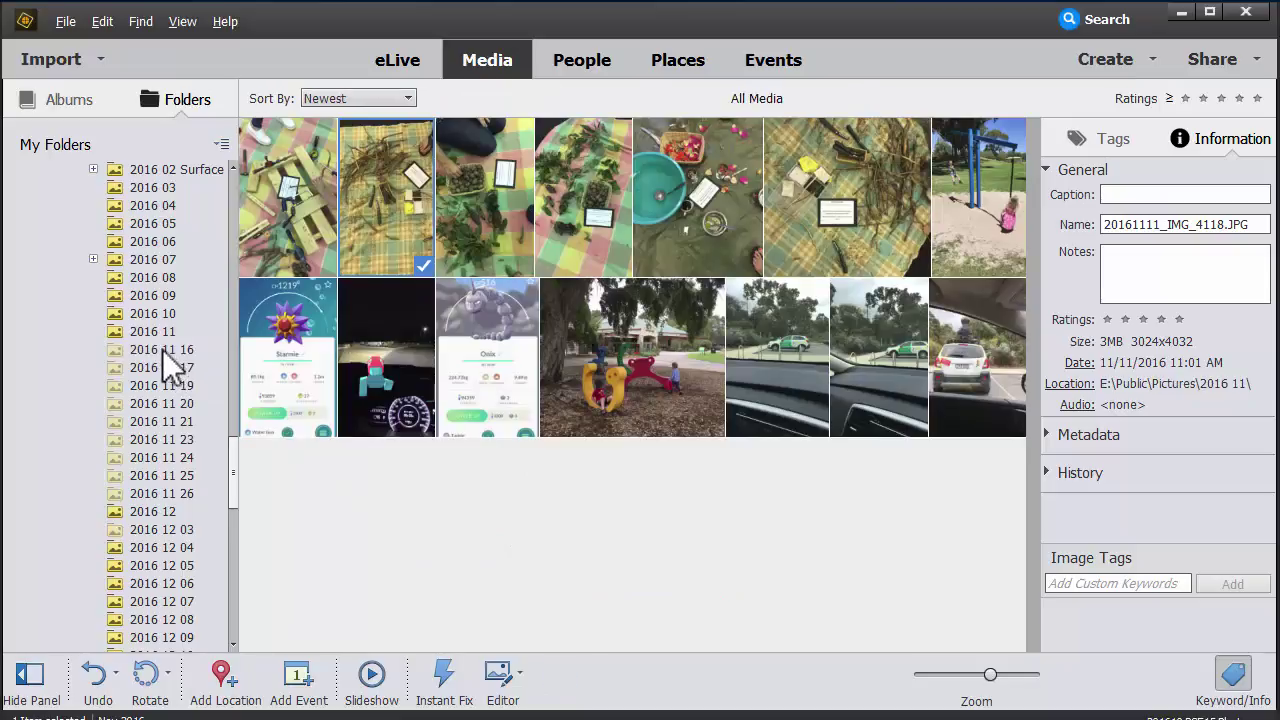
# Step: Reconnect the Pepparkakor photo from 2016 11 21, then show 2016 11 16's five photos
pyautogui.click(162, 349)
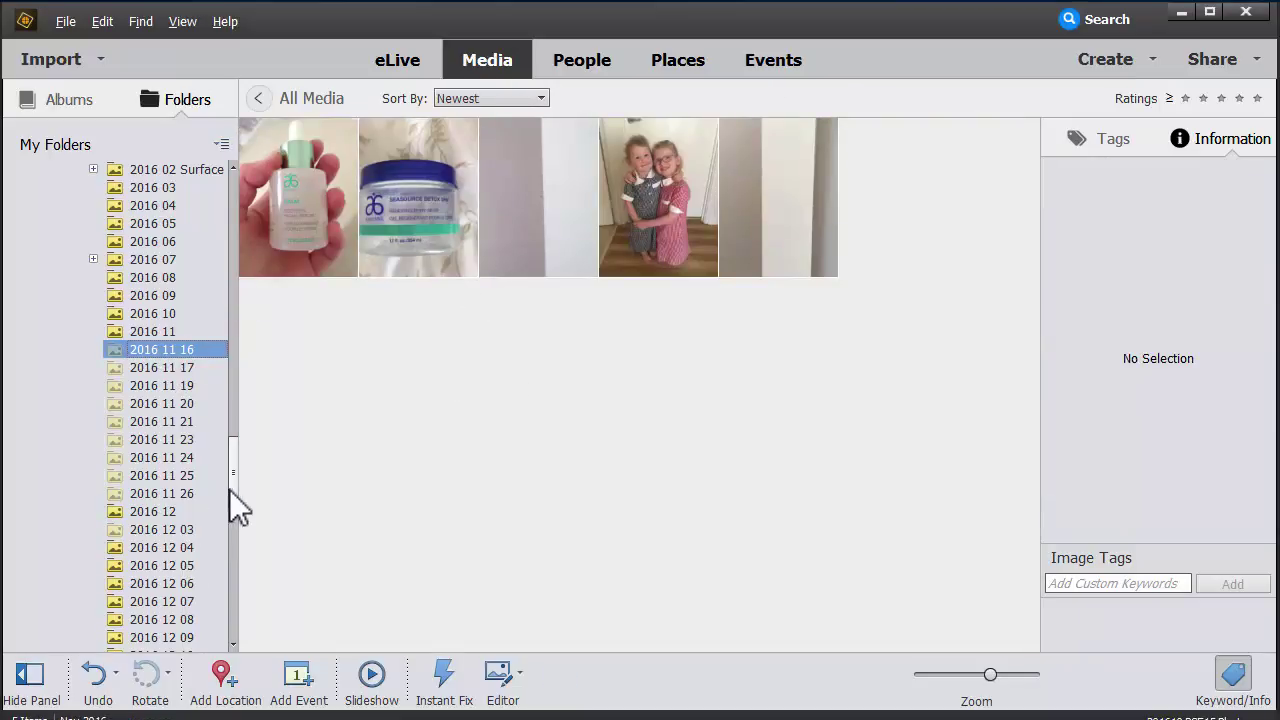
pyautogui.click(162, 421)
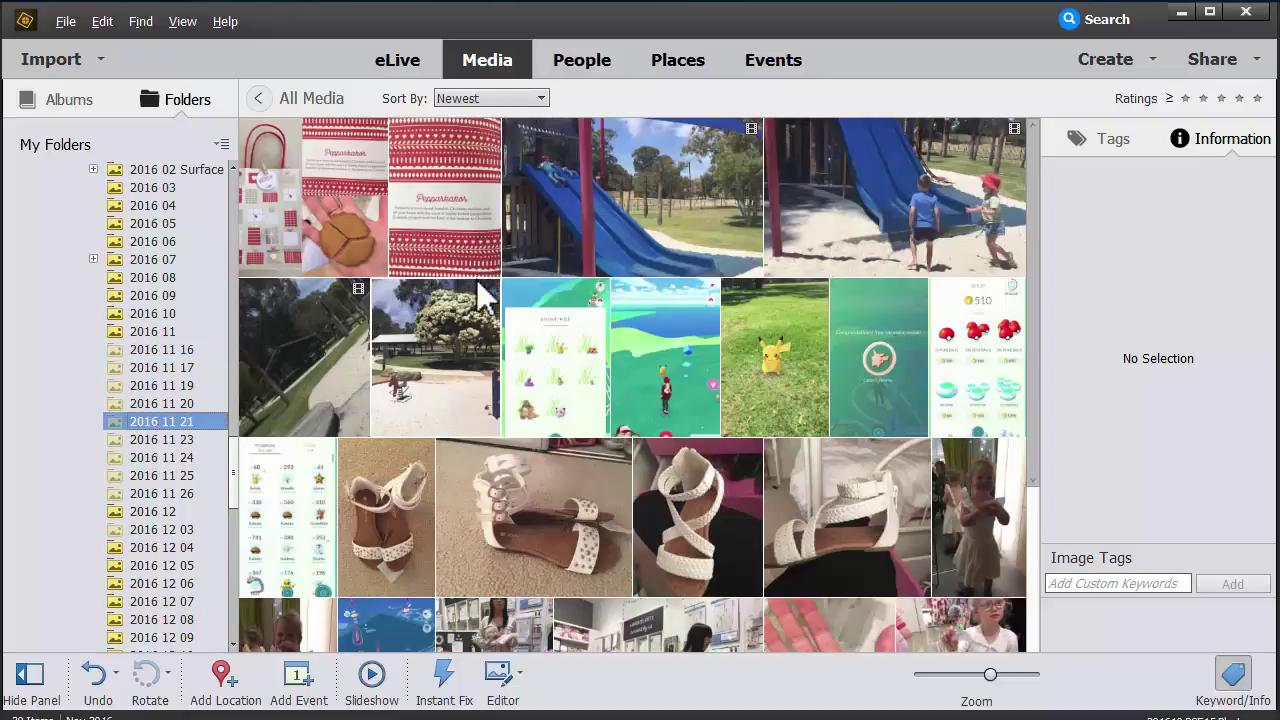
pyautogui.doubleClick(466, 229)
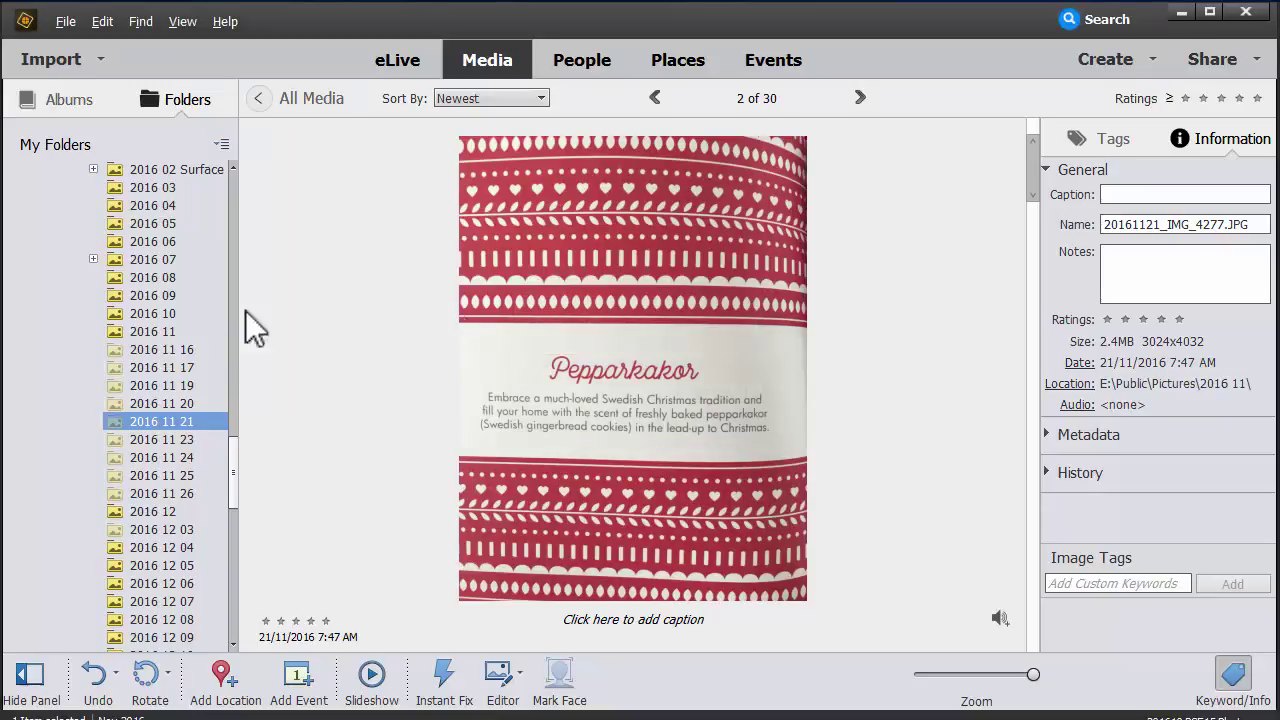
pyautogui.press('Escape')
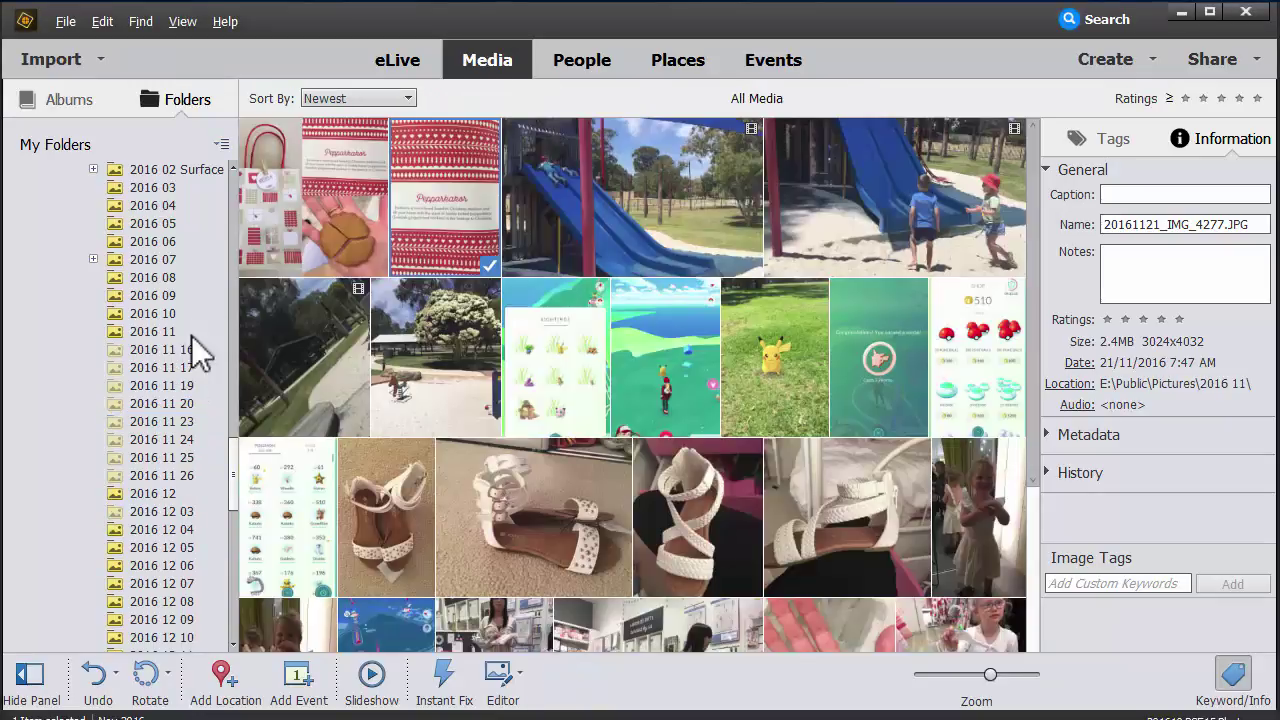
pyautogui.click(168, 350)
# Step: Browse the 2016 07 subfolder, 2016 11 25 and 2016 12 05 folders
pyautogui.click(94, 259)
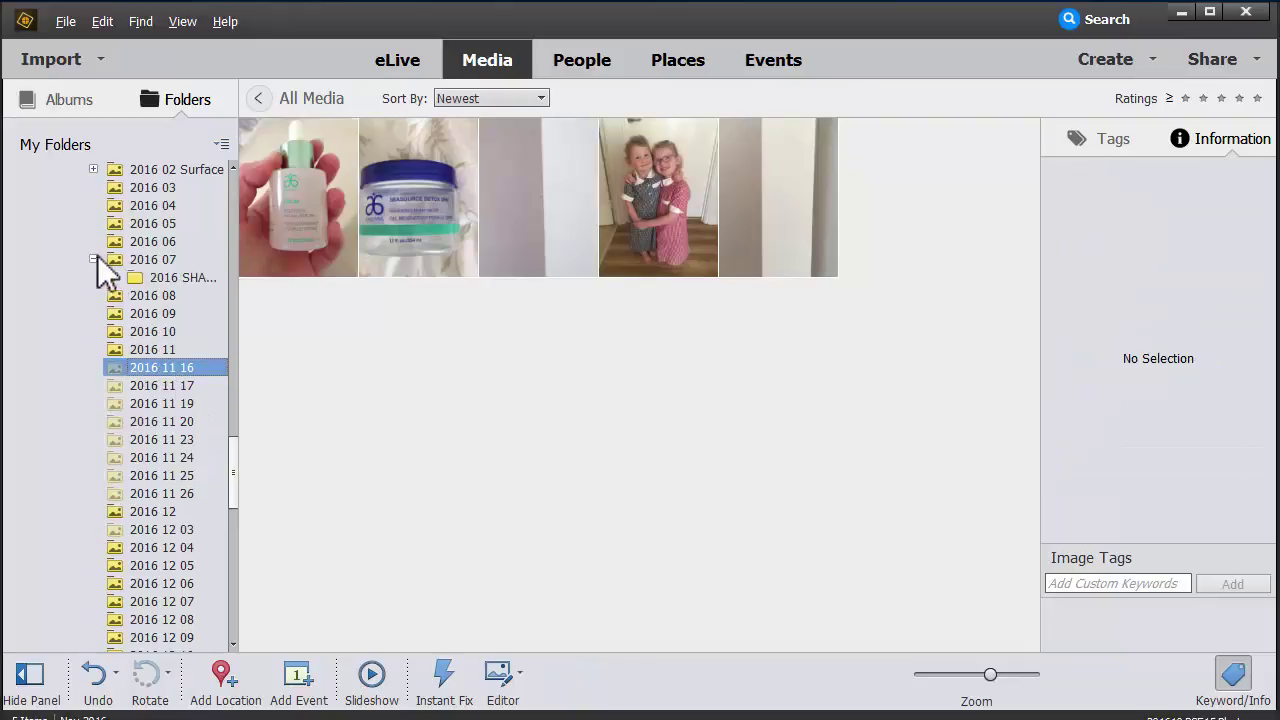
pyautogui.click(172, 278)
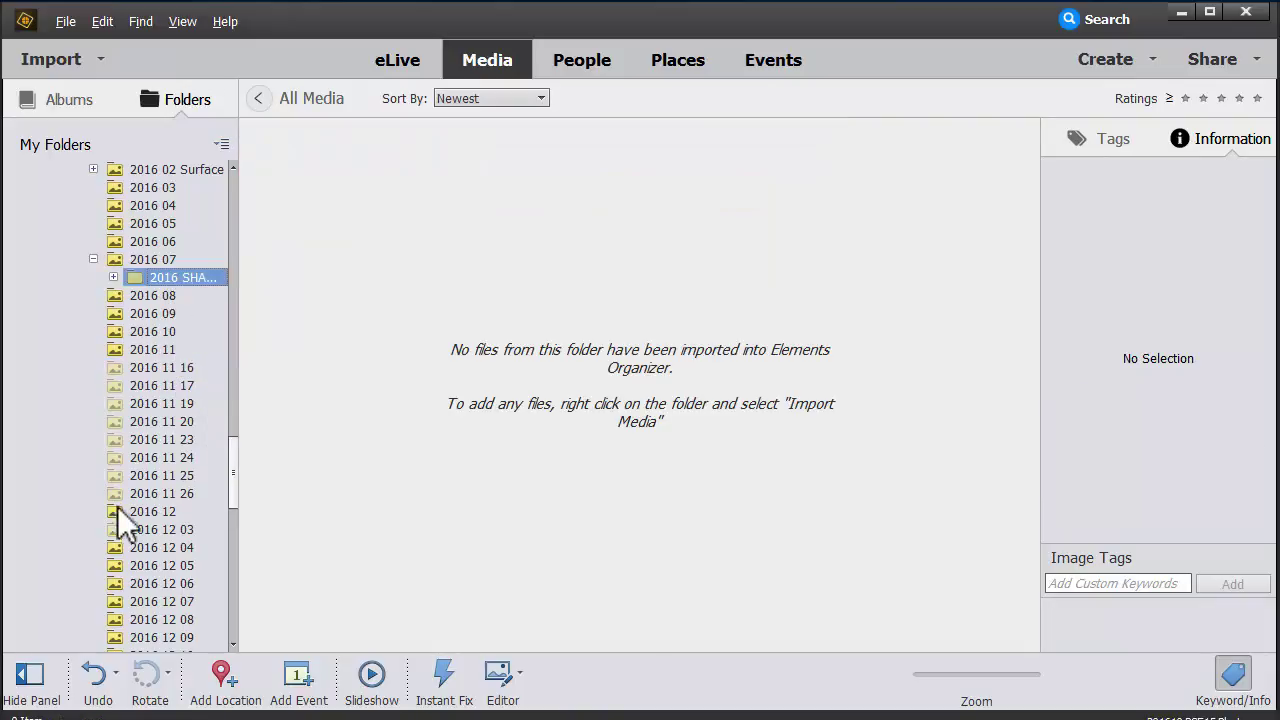
pyautogui.click(132, 480)
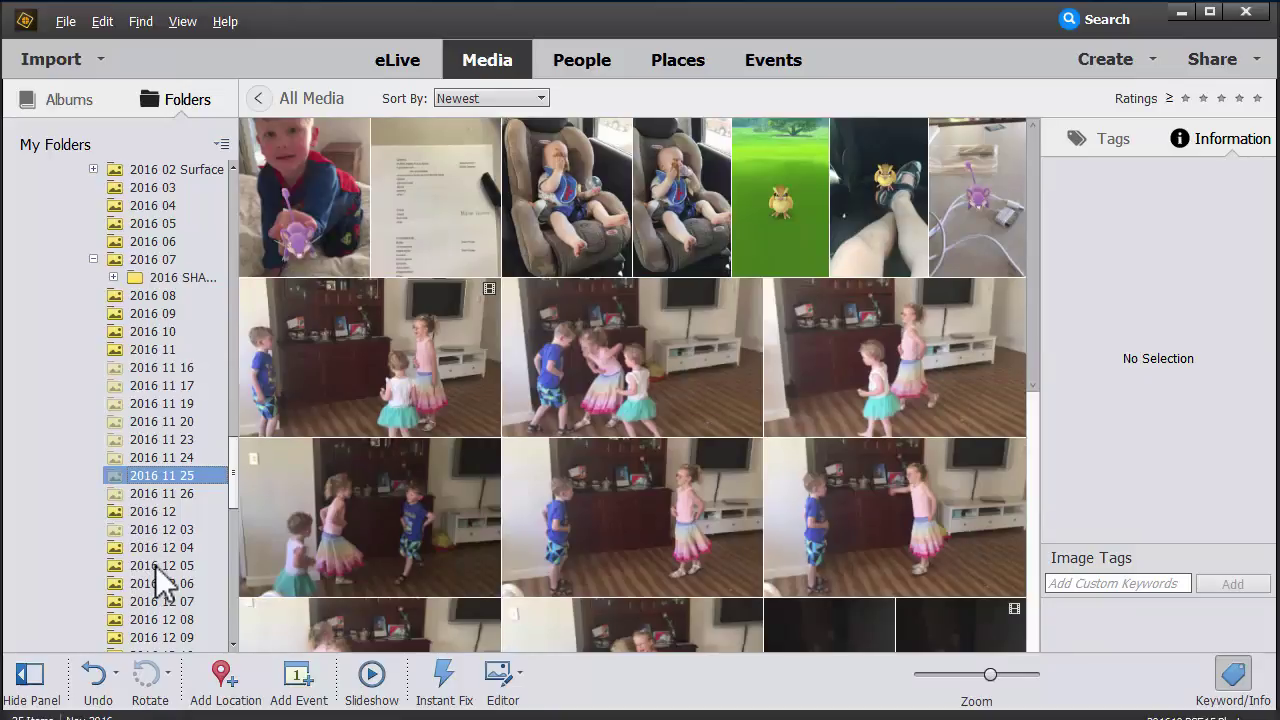
pyautogui.click(160, 565)
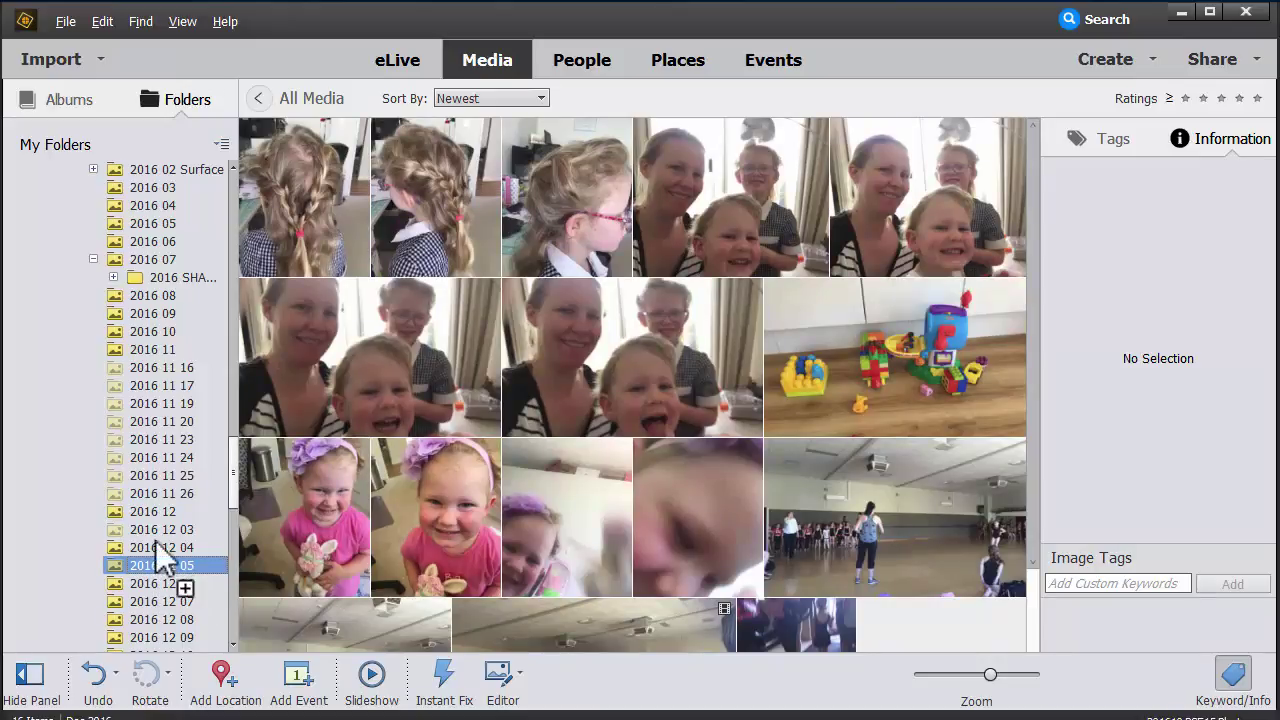
# Step: Drag 2016 12 05 into 2016 12, expand 2016 12 and view the nested subfolder
pyautogui.moveTo(155, 540); pyautogui.dragTo(135, 515)
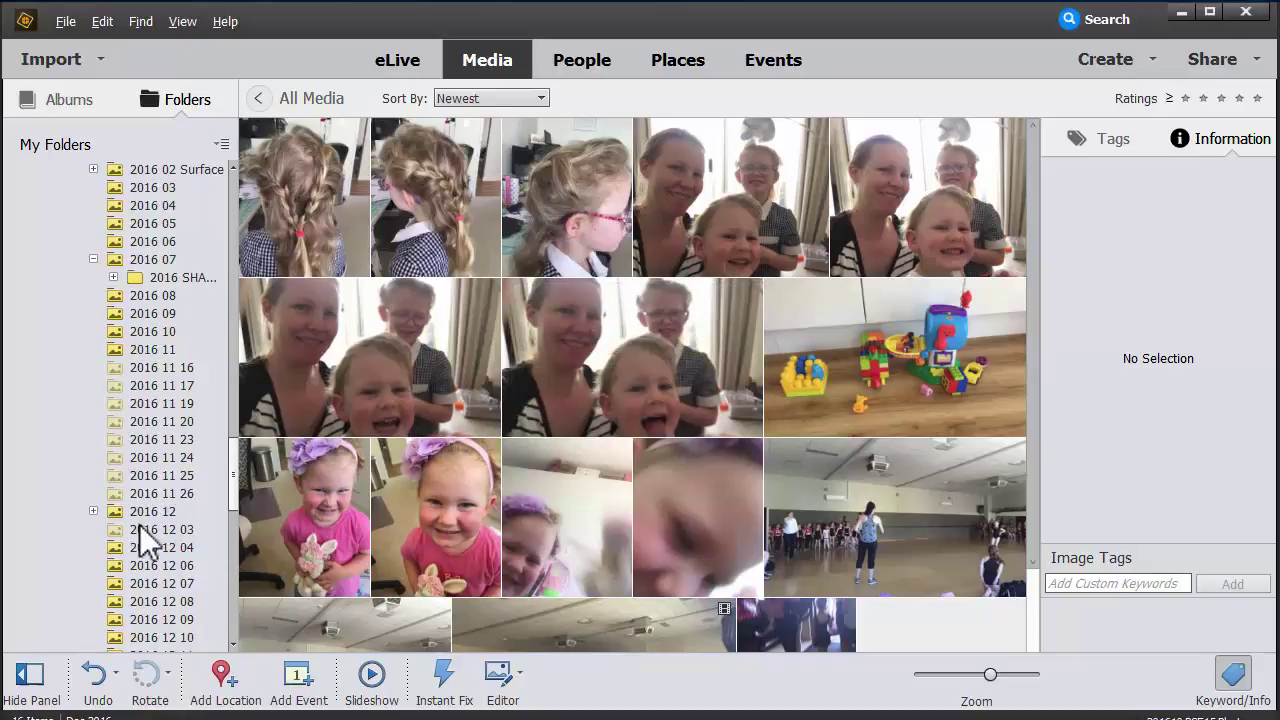
pyautogui.click(150, 512)
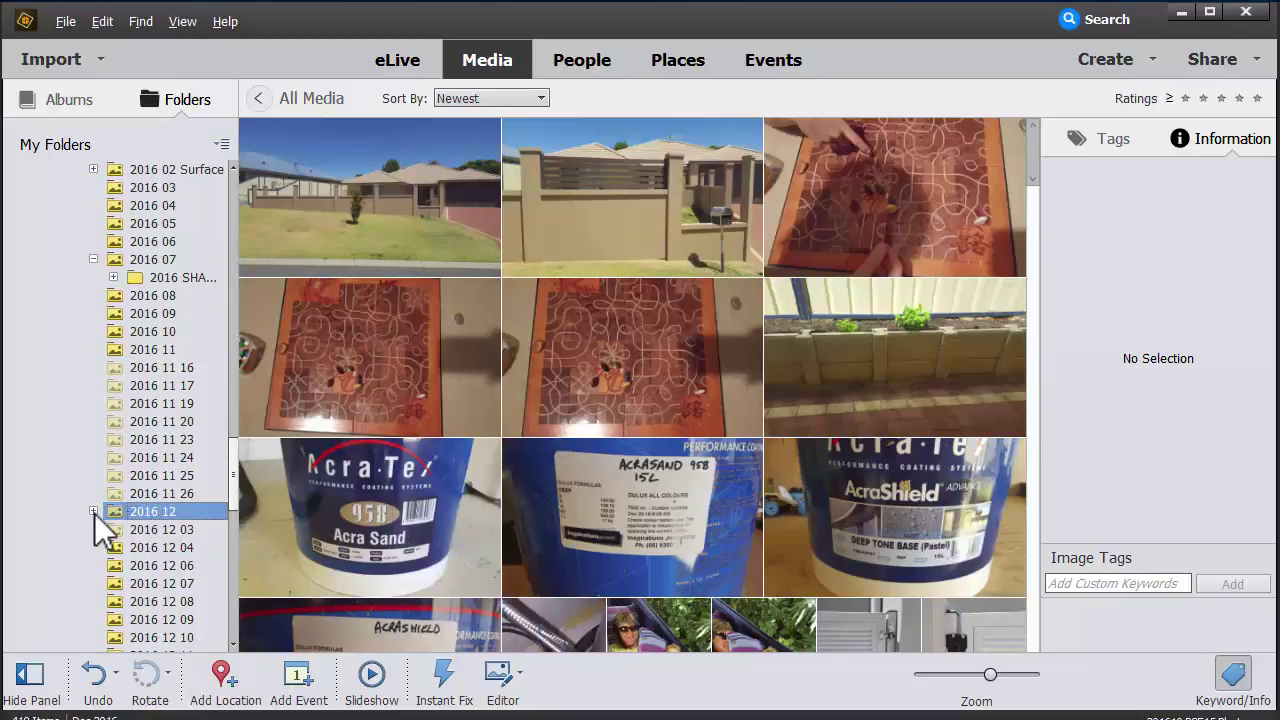
pyautogui.click(93, 511)
pyautogui.click(165, 530)
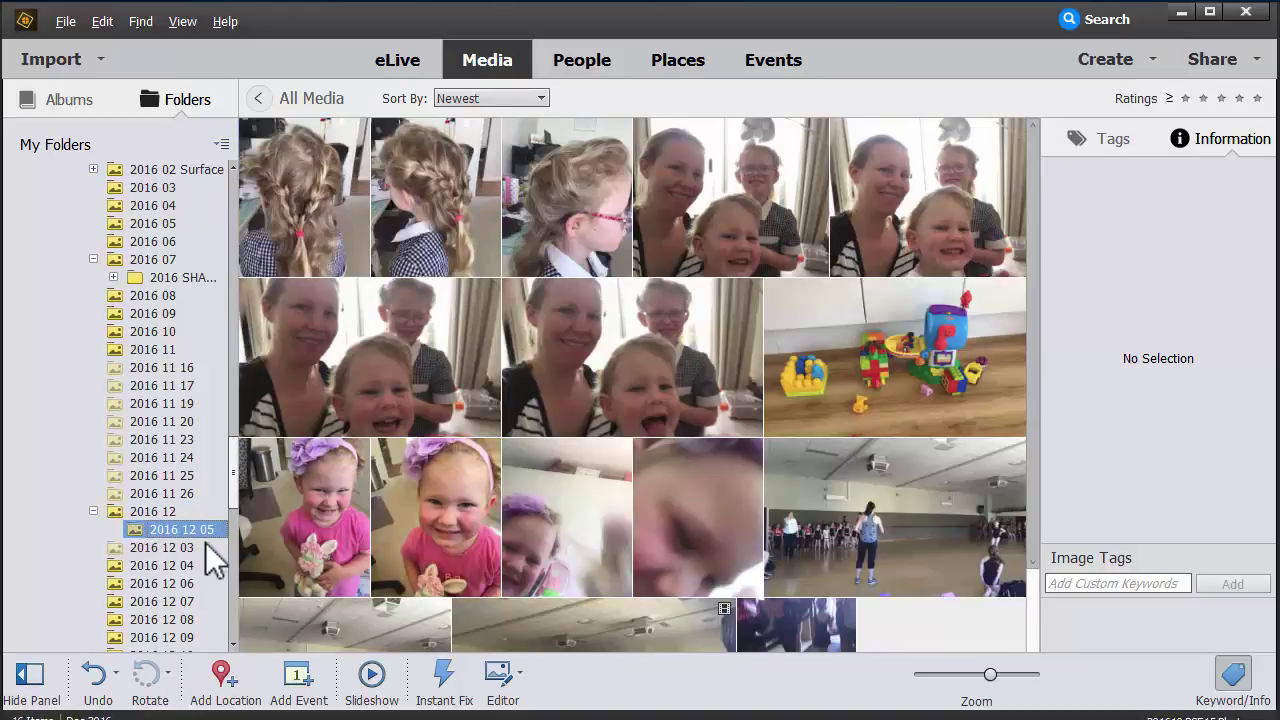
# Step: Select all 15 photos and 1 video and drag them onto the 2016 12 folder
pyautogui.hotkey('ctrl', 'a')
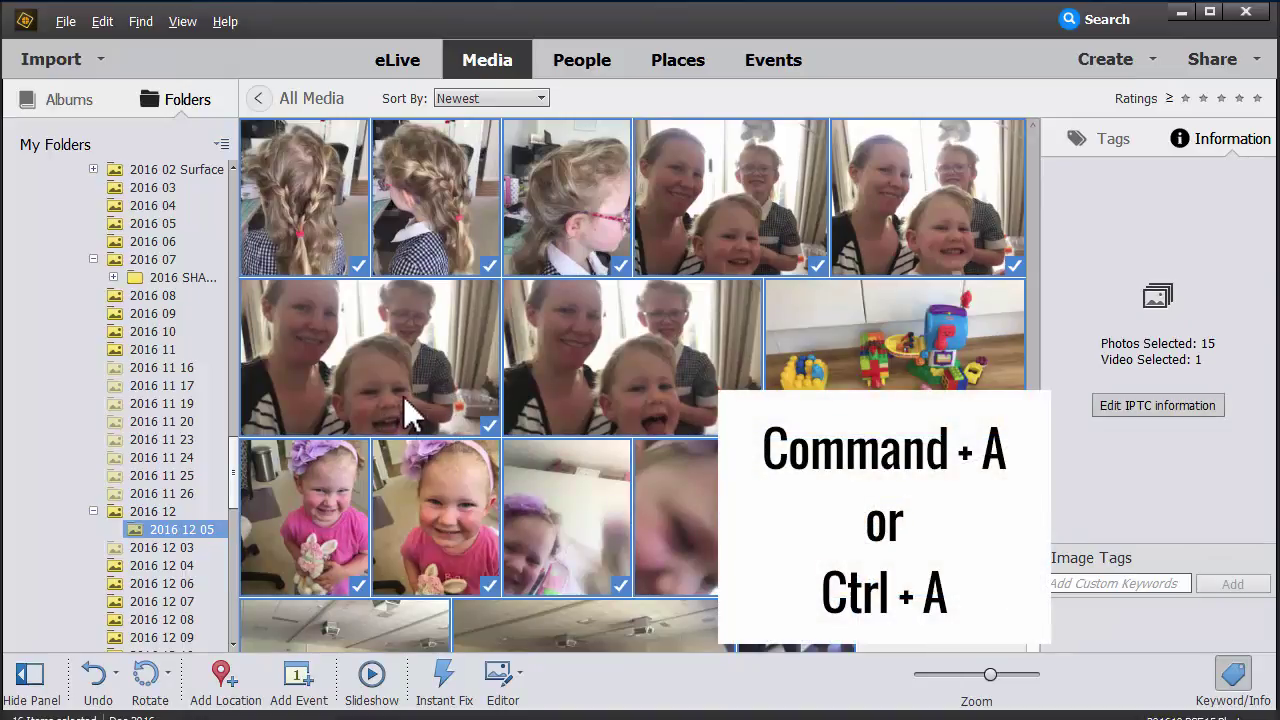
pyautogui.moveTo(409, 414); pyautogui.dragTo(178, 524)
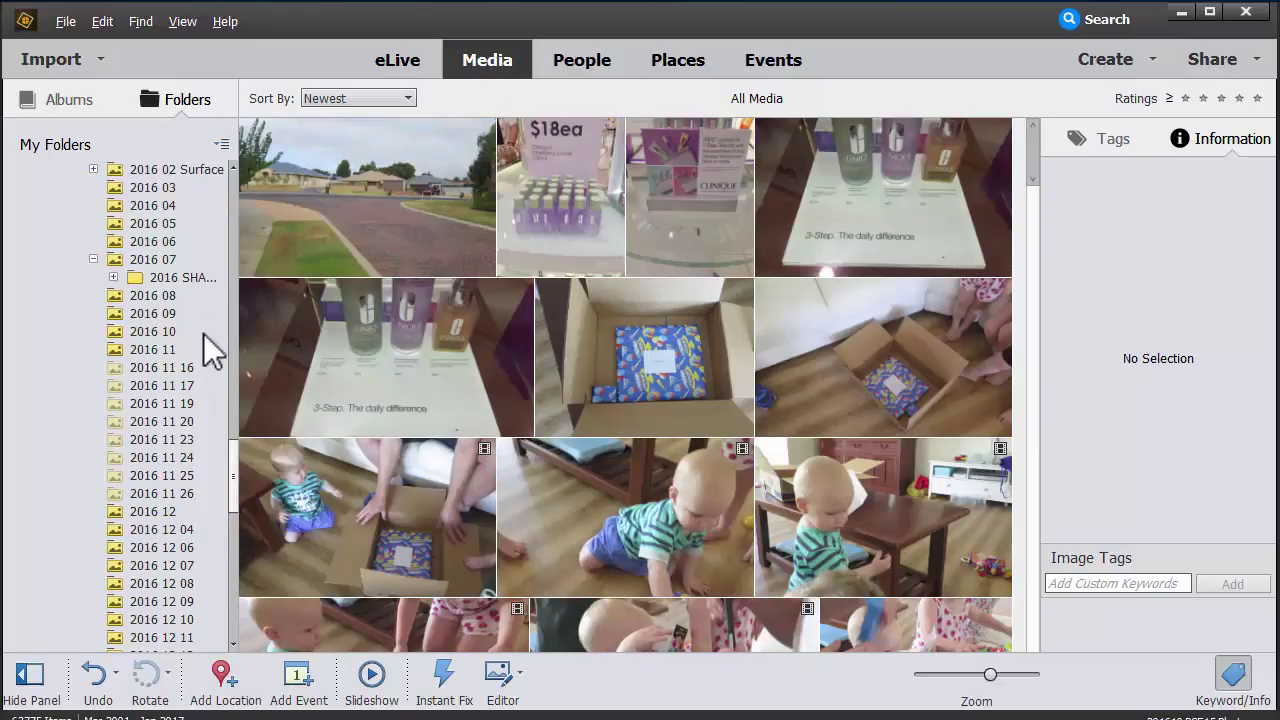
# Step: Collapse 2016 07, check the 2009 04 subfolder, then step down to 2009 10's two videos
pyautogui.click(93, 259)
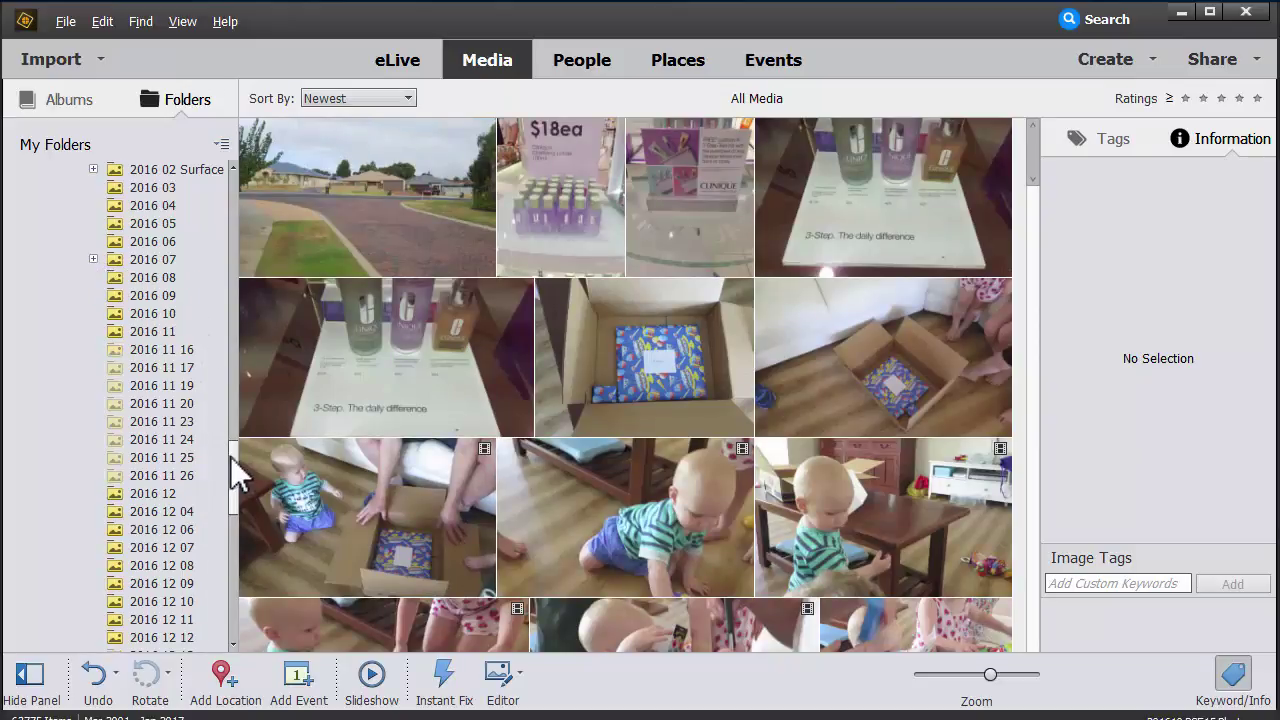
pyautogui.moveTo(230, 456); pyautogui.dragTo(211, 201)
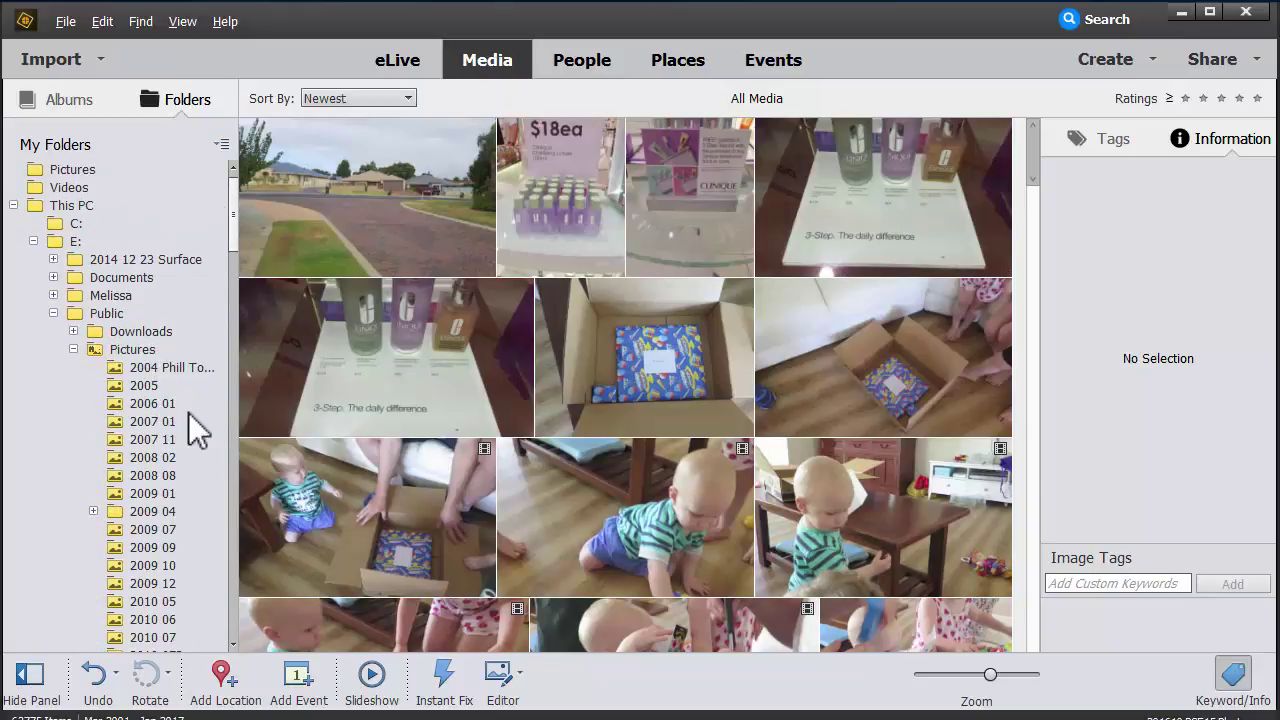
pyautogui.click(93, 511)
pyautogui.click(177, 531)
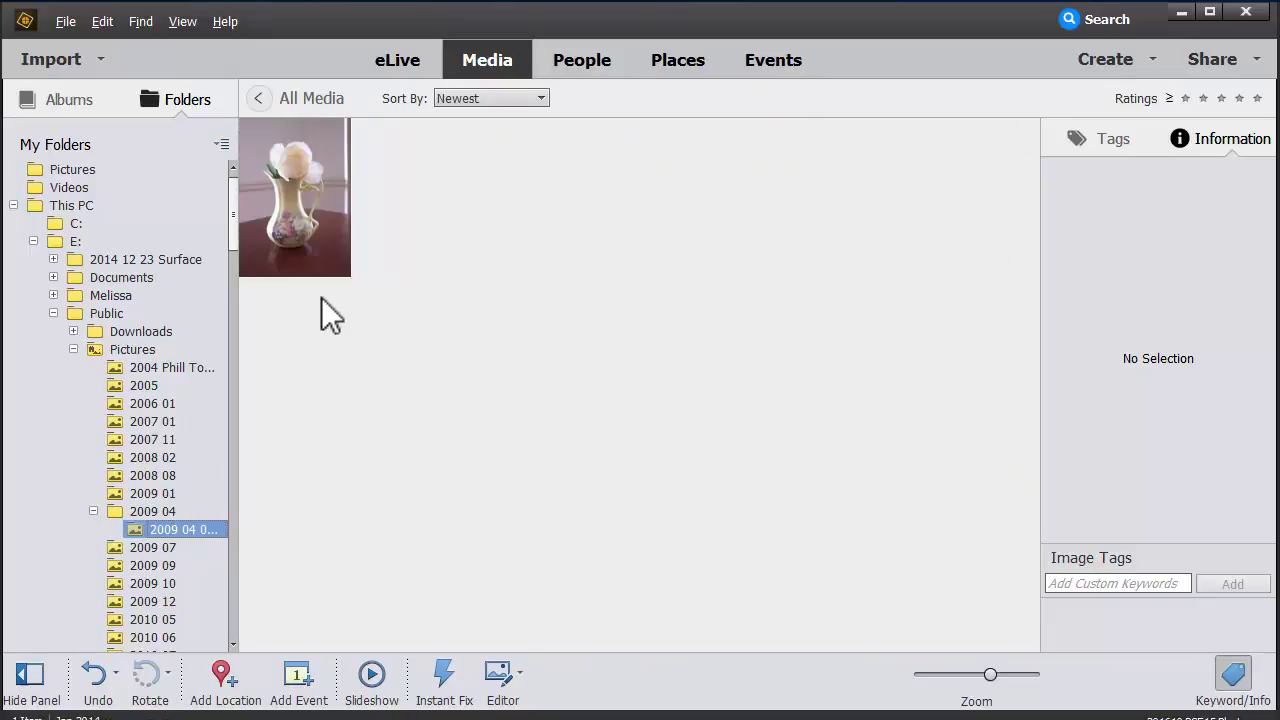
pyautogui.press('Up')
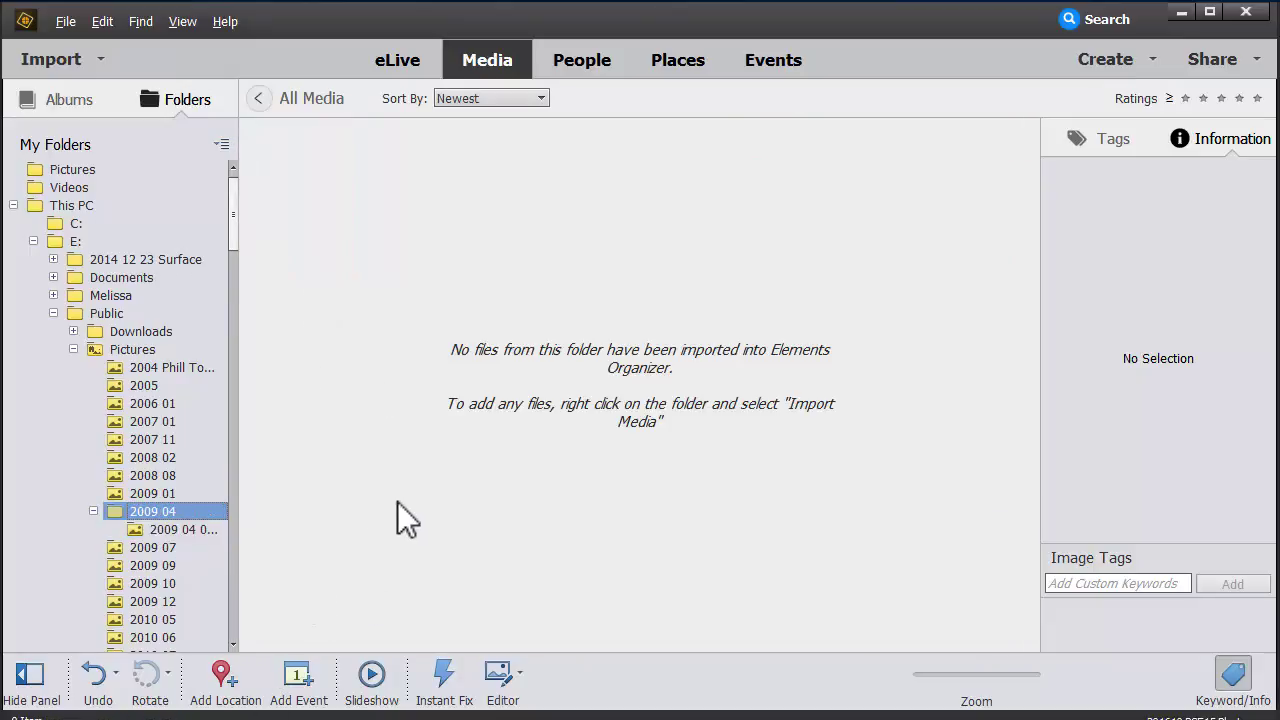
pyautogui.press('Down')
pyautogui.press('Down')
pyautogui.press('Down')
pyautogui.press('Down')
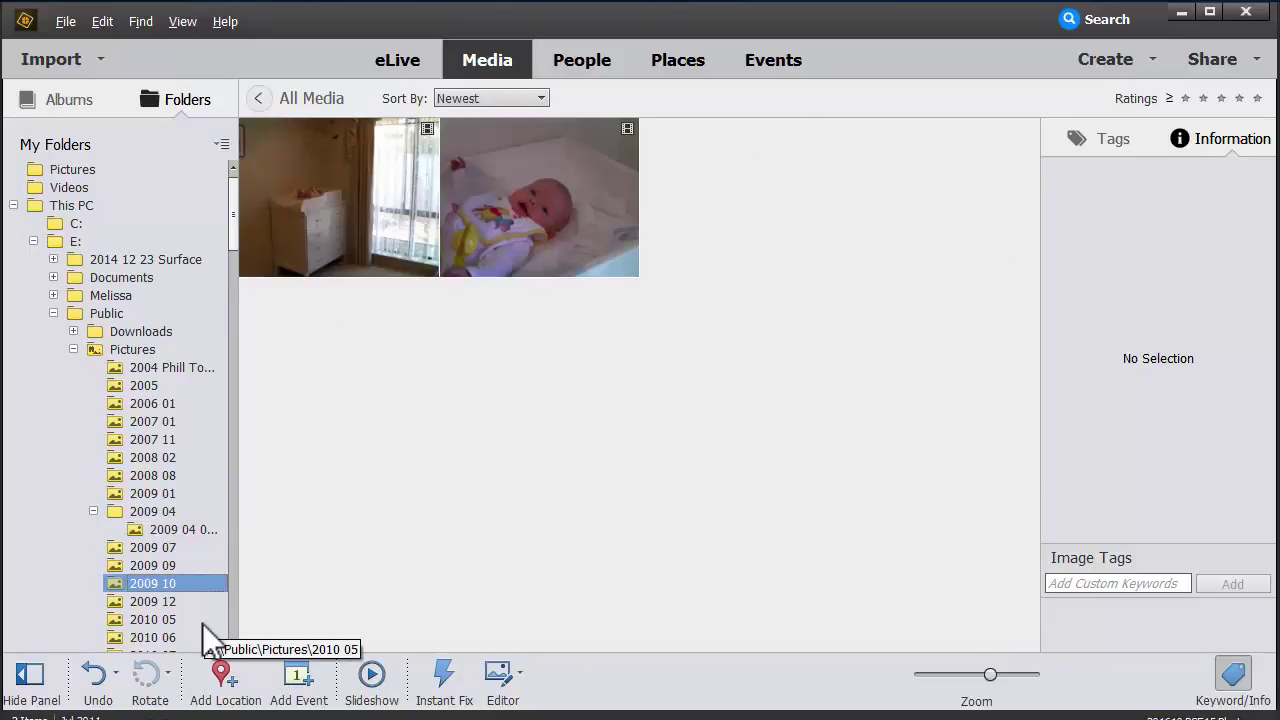